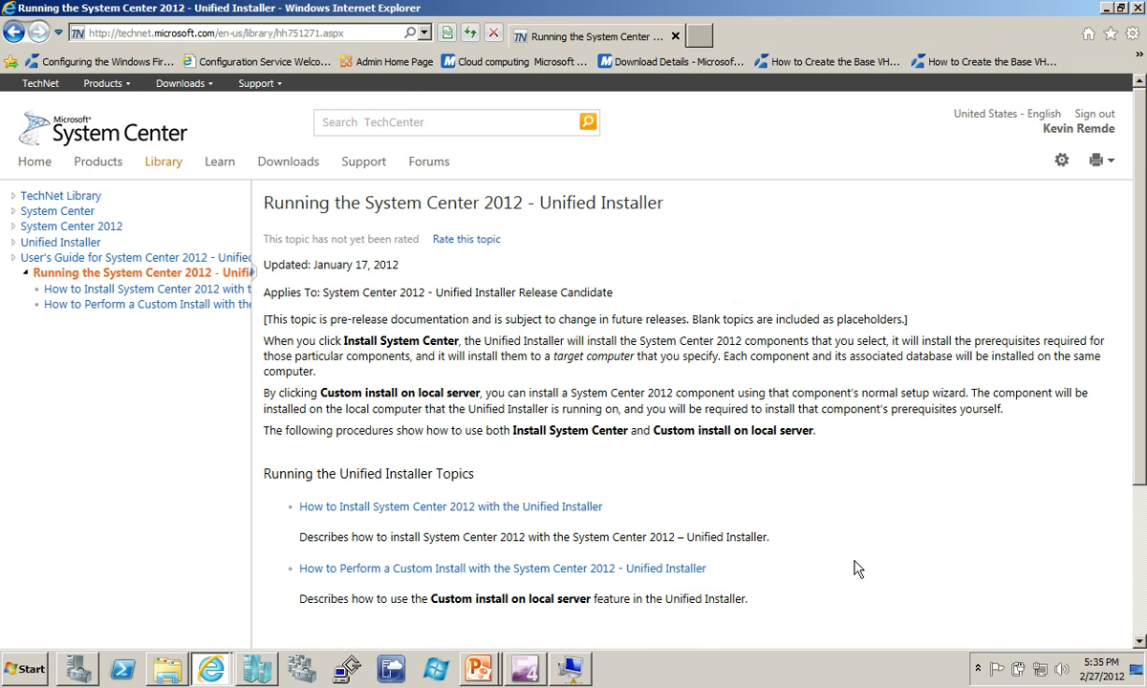
- Bring Hyper-V Manager in front of the TechNet Unified Installer article in Internet Explorer
{"action": "mouse_move", "coordinate": [575, 674]}
{"action": "left_click", "coordinate": [256, 669]}
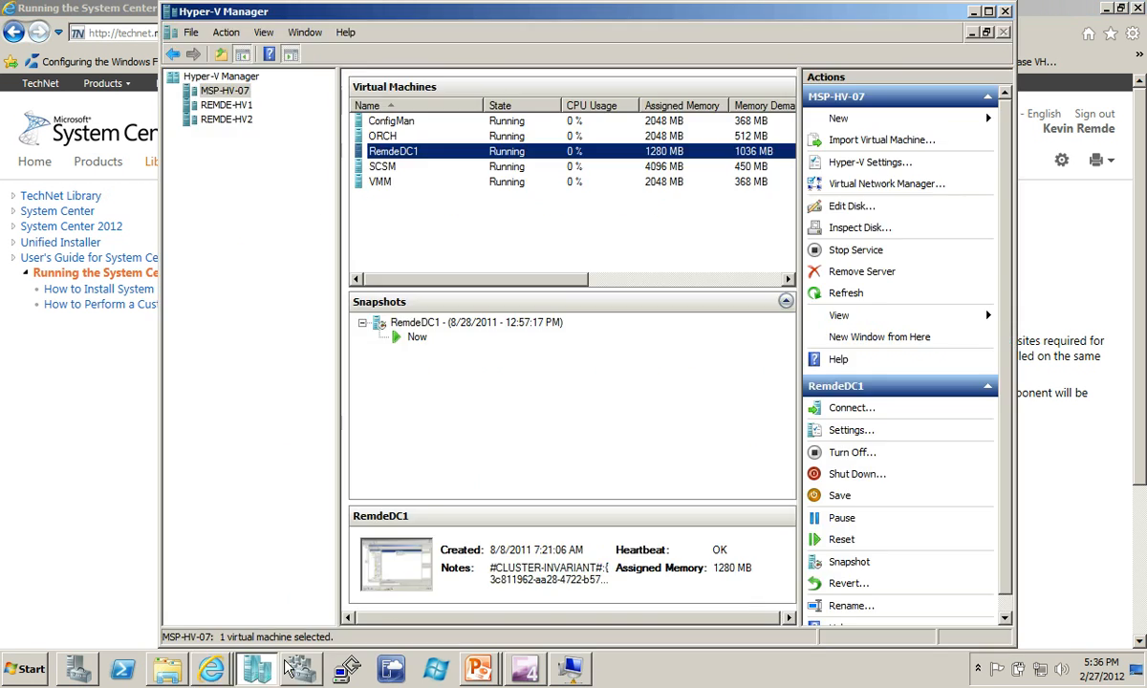
{"action": "left_click", "coordinate": [377, 137]}
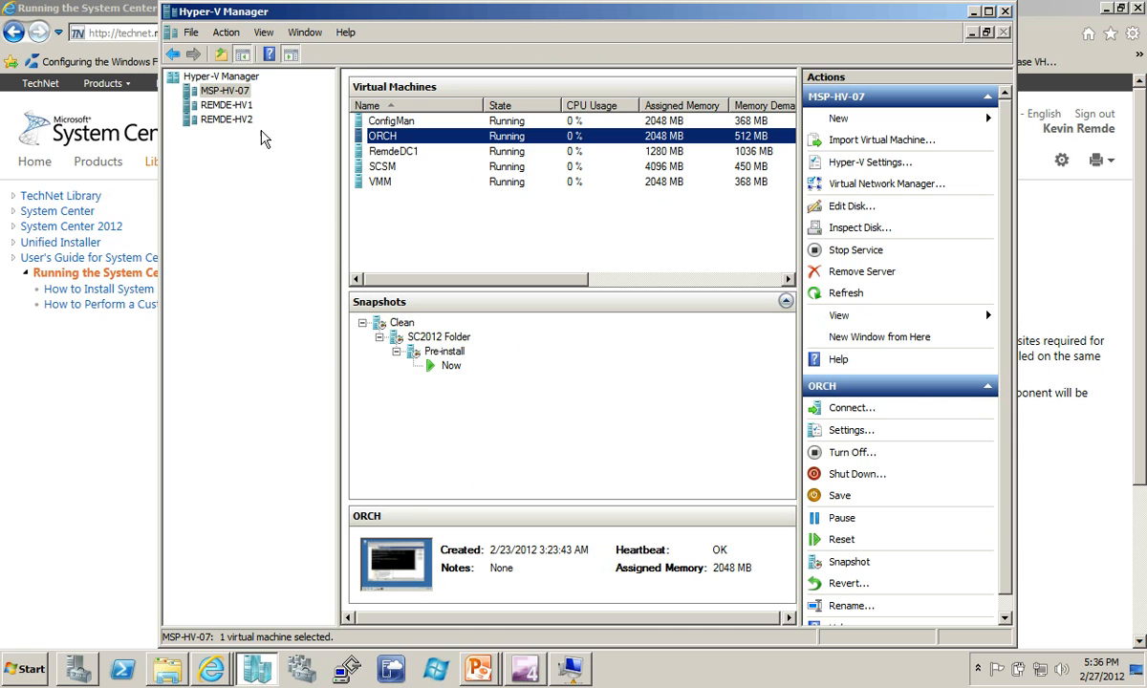
{"action": "left_click", "coordinate": [375, 122]}
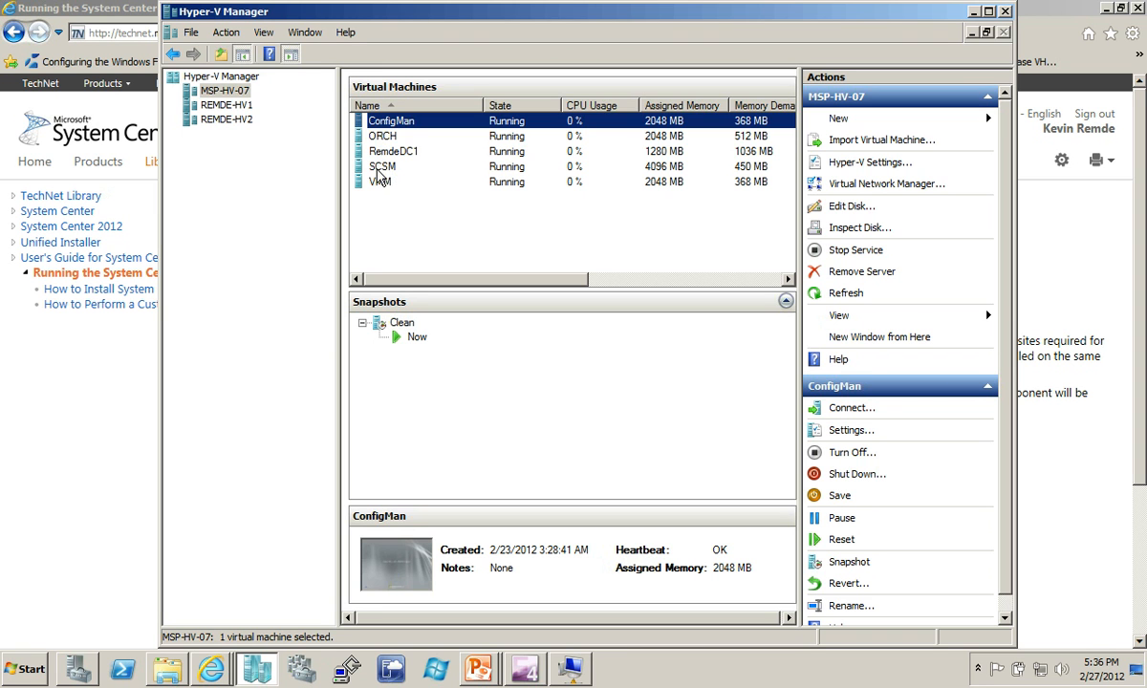
{"action": "left_click", "coordinate": [244, 105]}
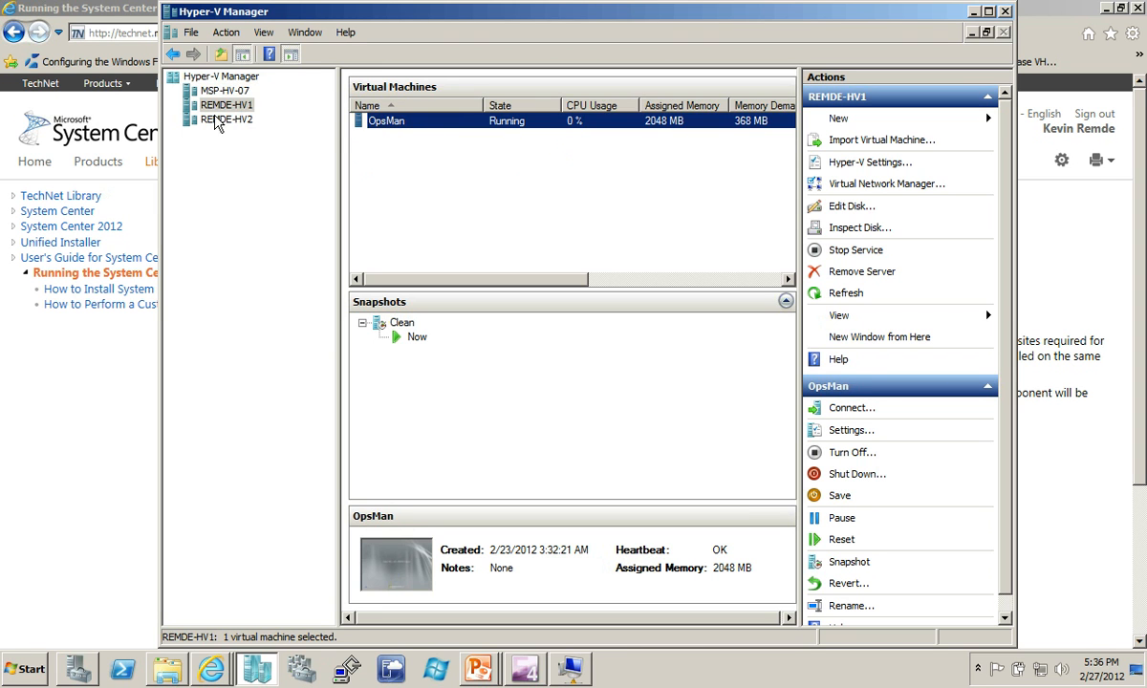
{"action": "left_click", "coordinate": [204, 119]}
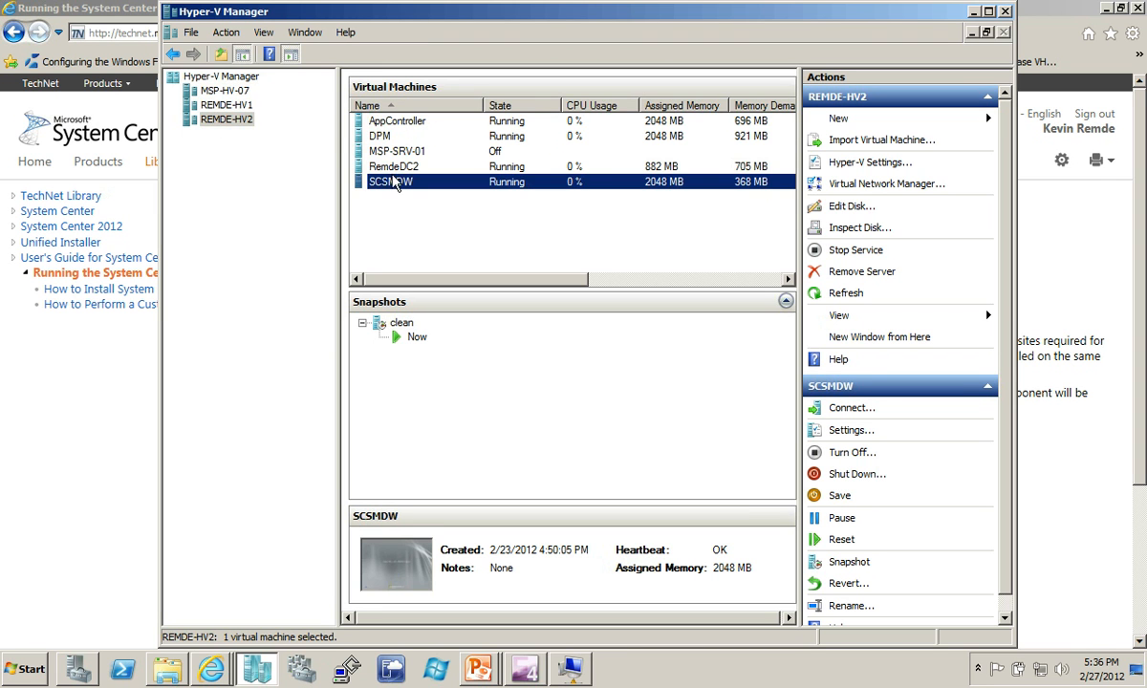
{"action": "left_click", "coordinate": [379, 151]}
{"action": "left_click", "coordinate": [379, 139]}
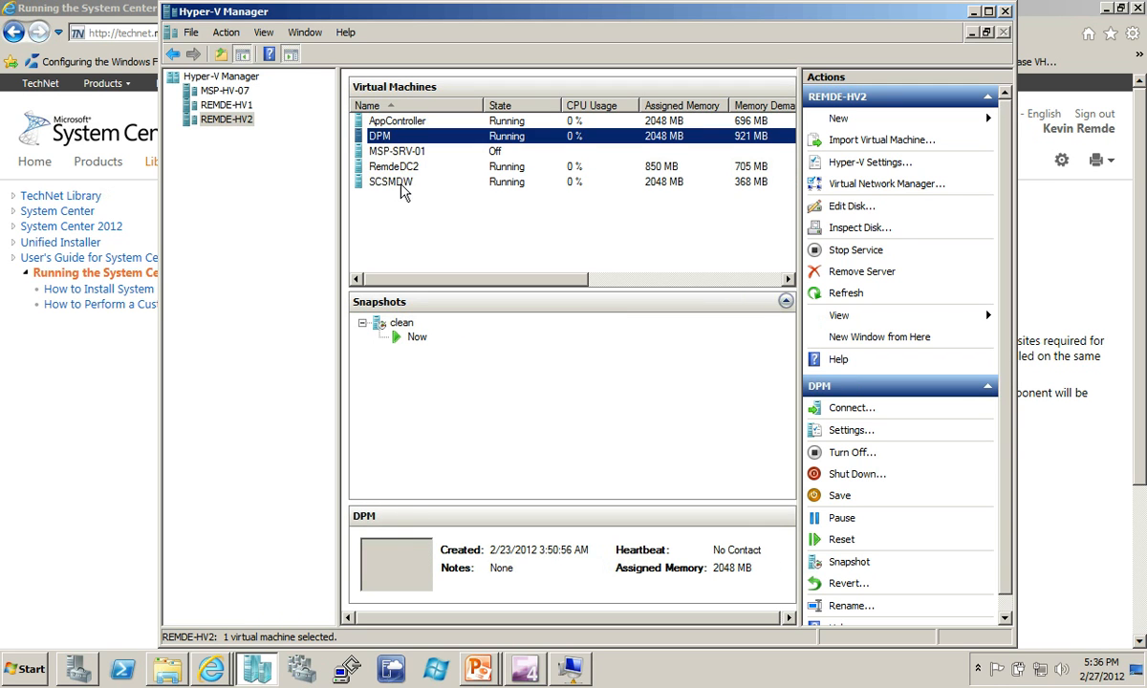
{"action": "left_click", "coordinate": [391, 181]}
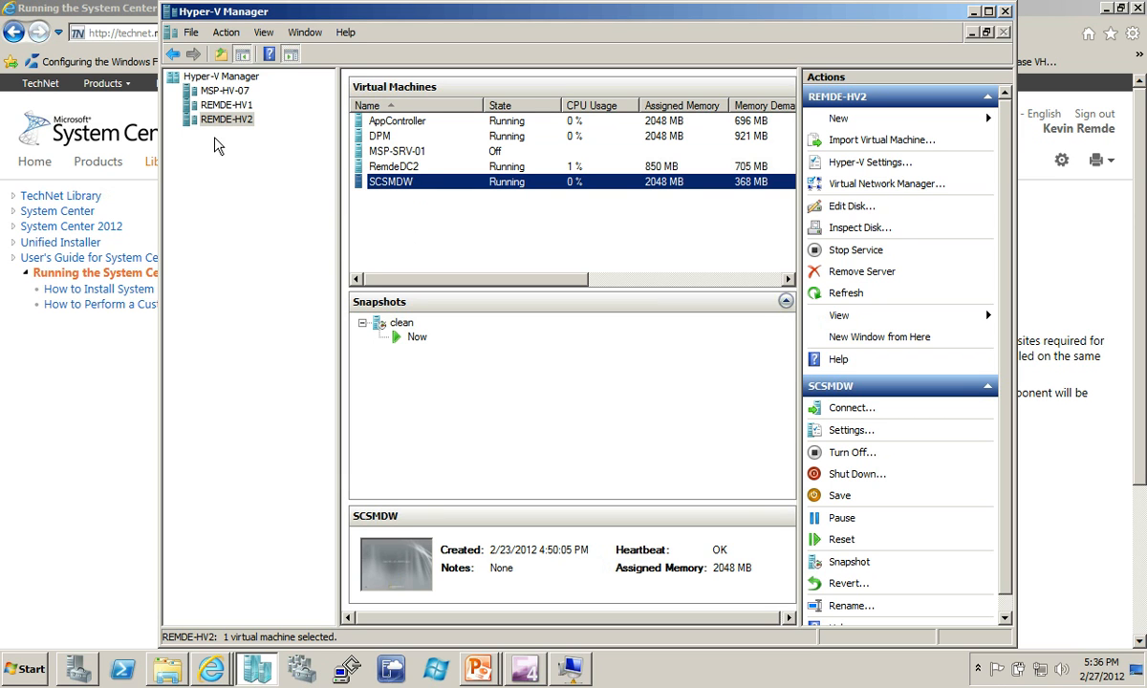
{"action": "left_click", "coordinate": [223, 91]}
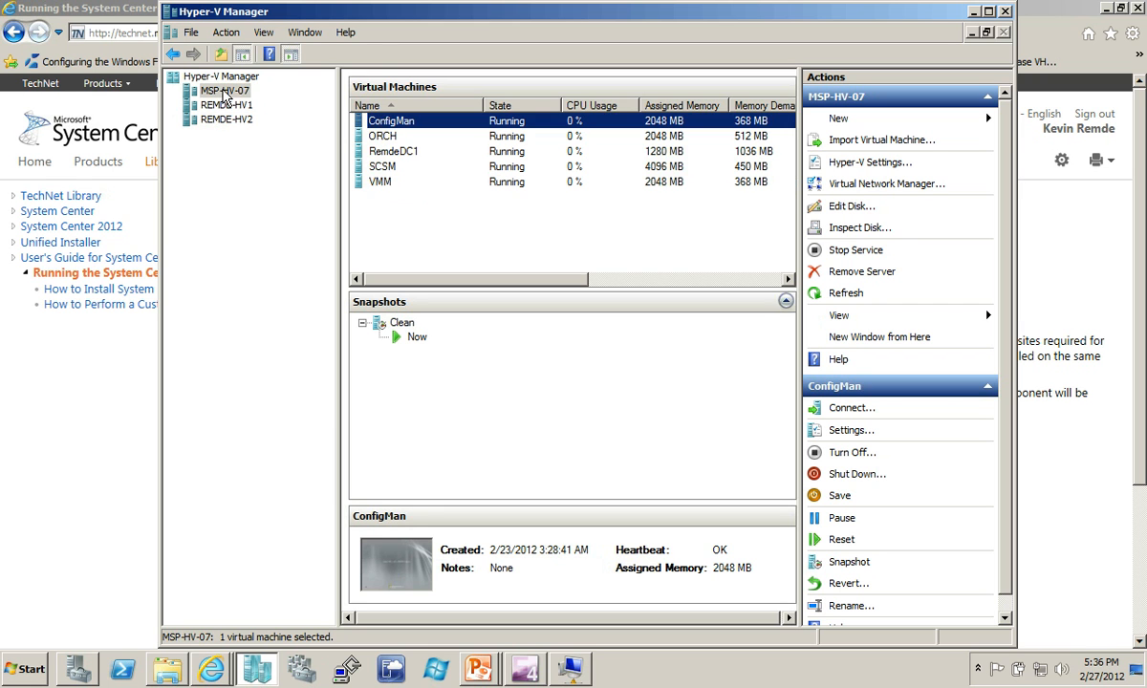
- Connect to the ORCH VM, close Command Prompt, minimize Group Policy Editor, and open the setup folder
{"action": "double_click", "coordinate": [381, 137]}
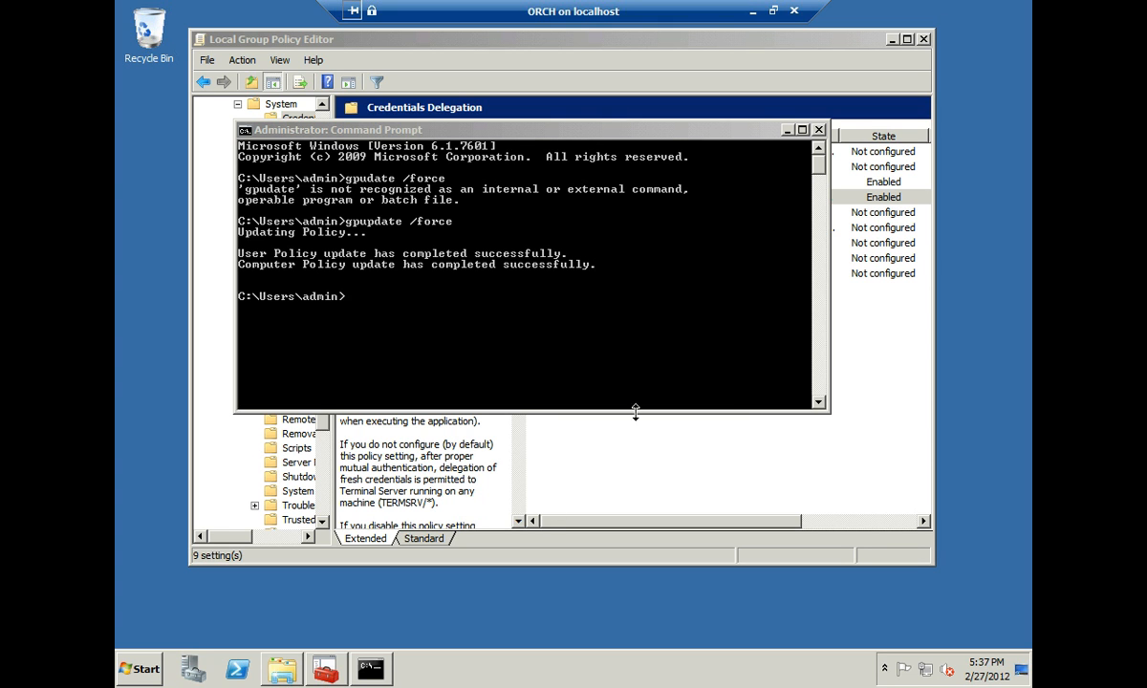
{"action": "left_click", "coordinate": [818, 131]}
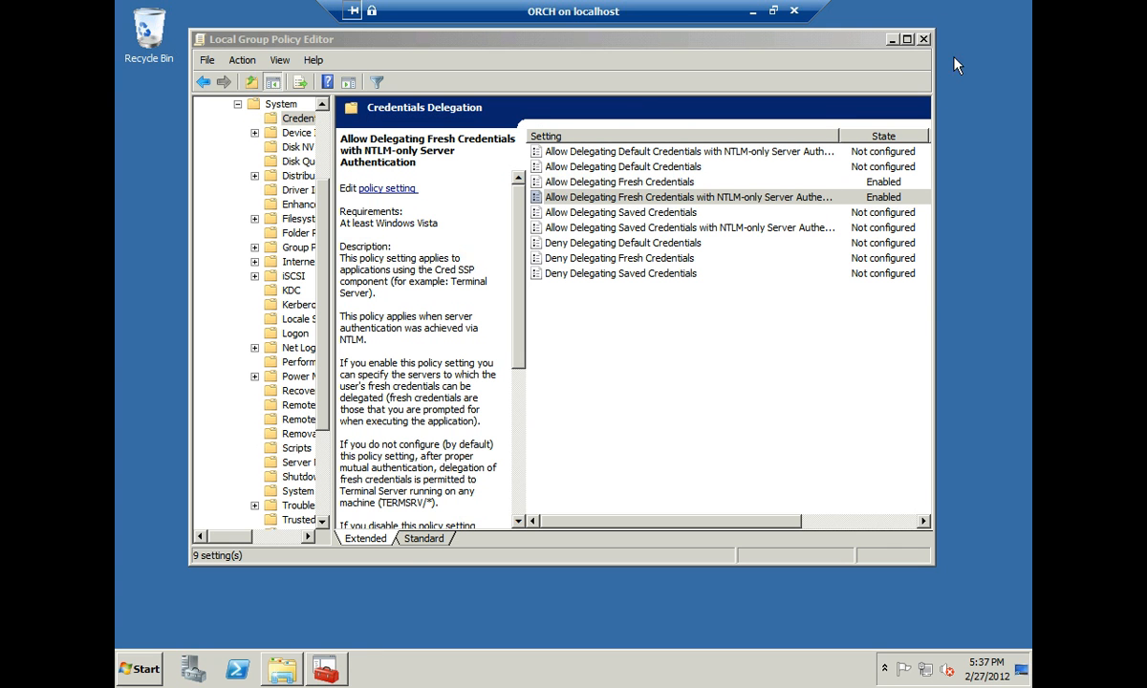
{"action": "left_click", "coordinate": [889, 40]}
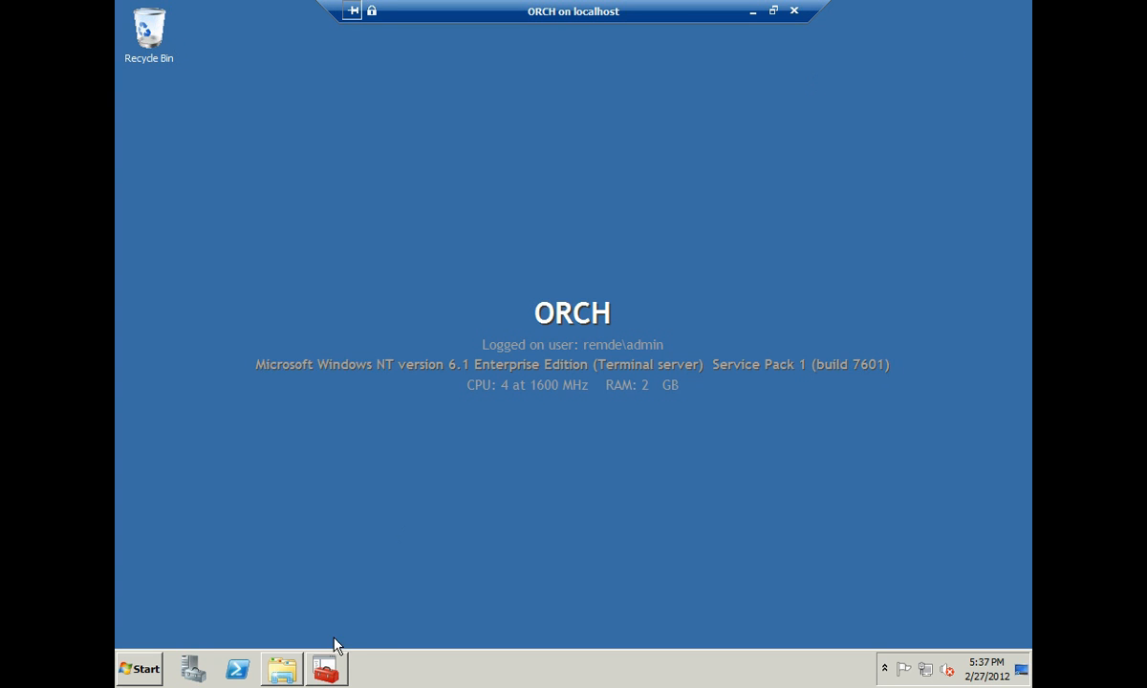
{"action": "left_click", "coordinate": [280, 668]}
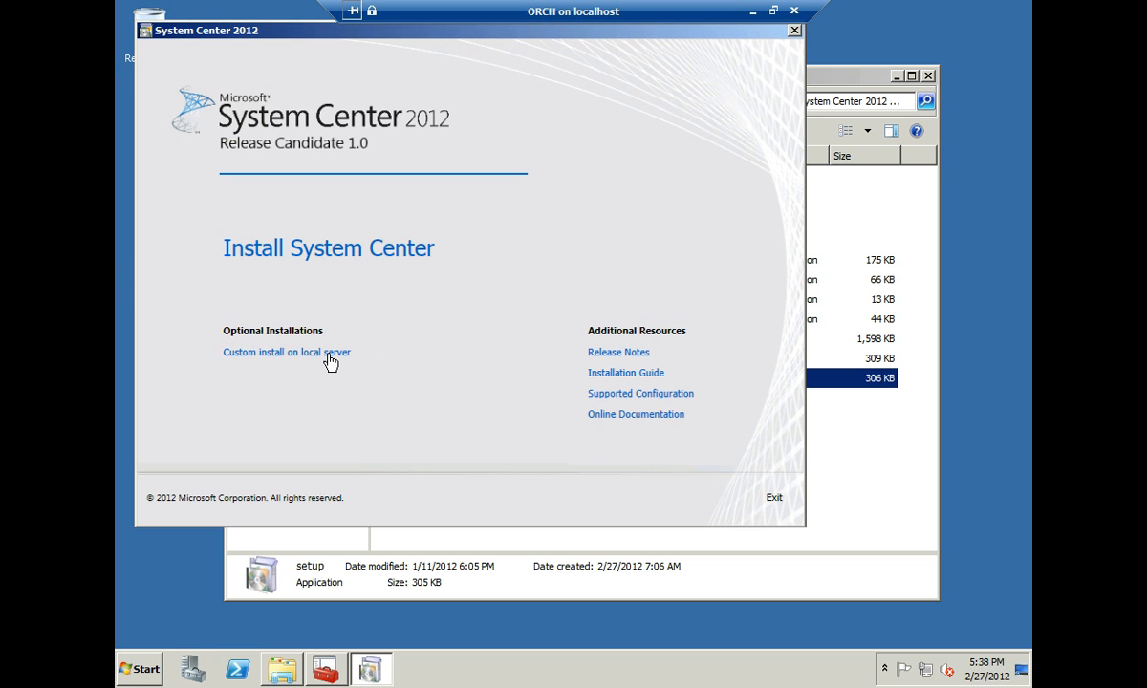
- Start Install System Center, accept the license terms, and keep all seven components selected
{"action": "left_click", "coordinate": [328, 252]}
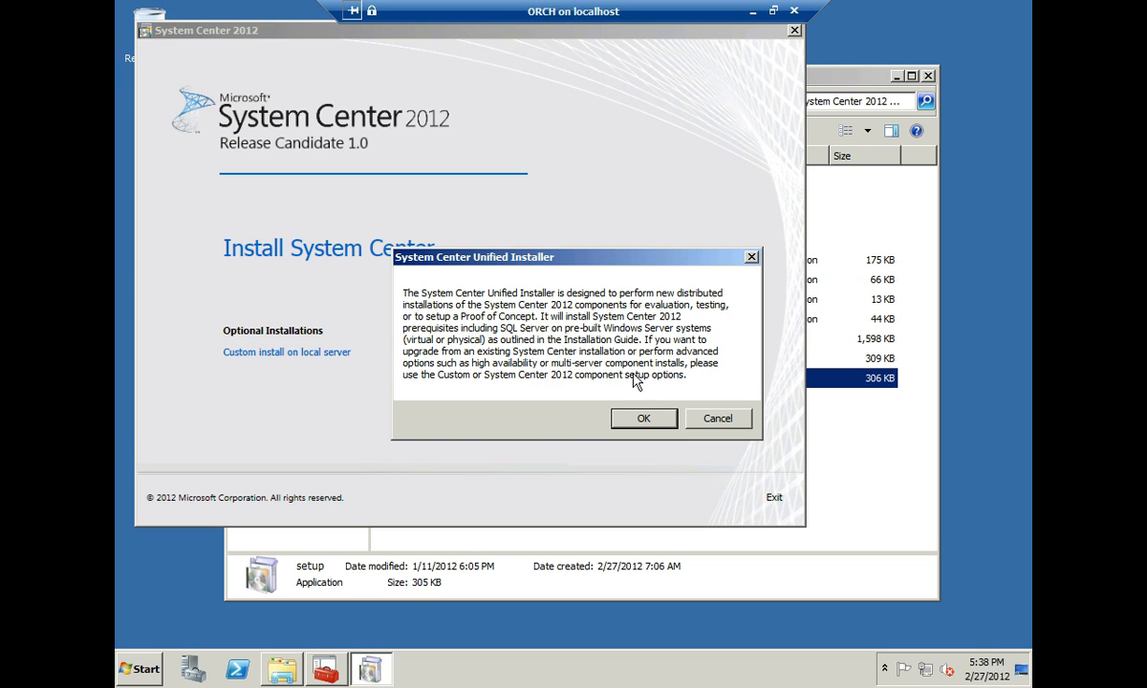
{"action": "left_click", "coordinate": [654, 423]}
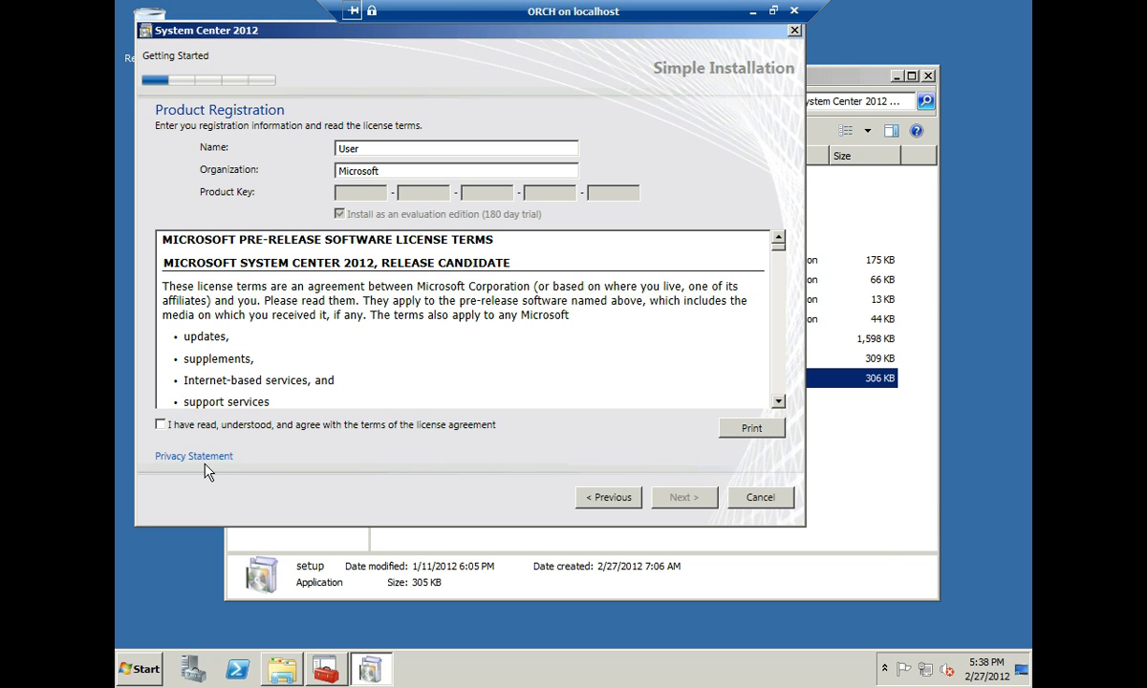
{"action": "left_click", "coordinate": [160, 425]}
{"action": "left_click", "coordinate": [685, 503]}
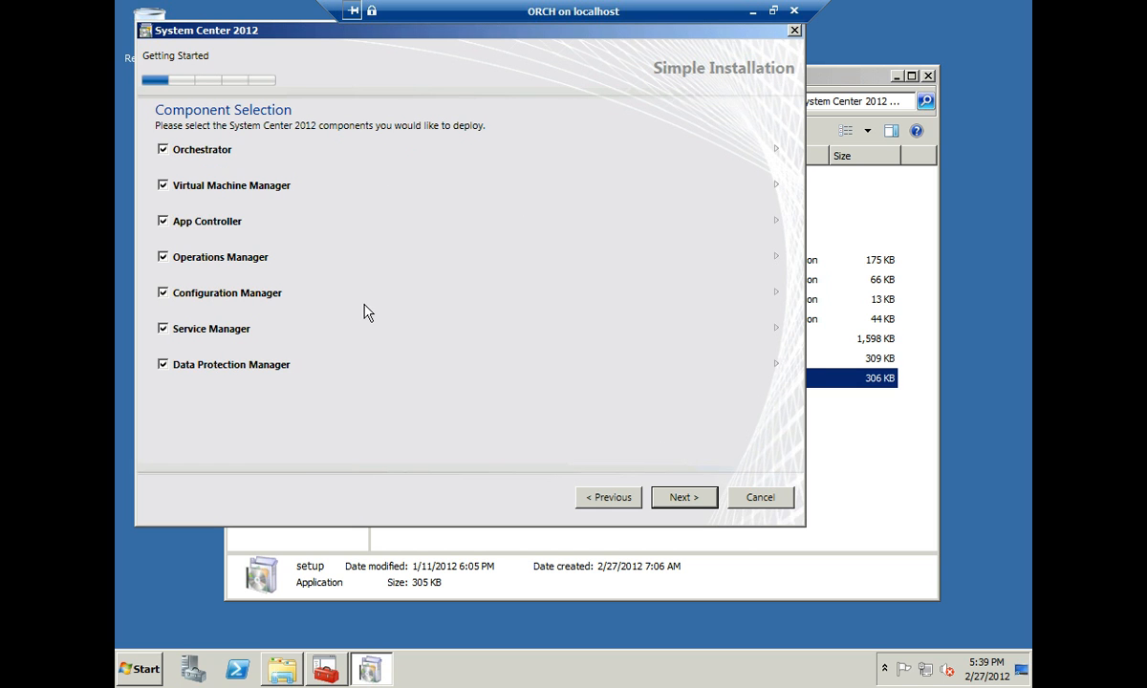
{"action": "left_click", "coordinate": [681, 498]}
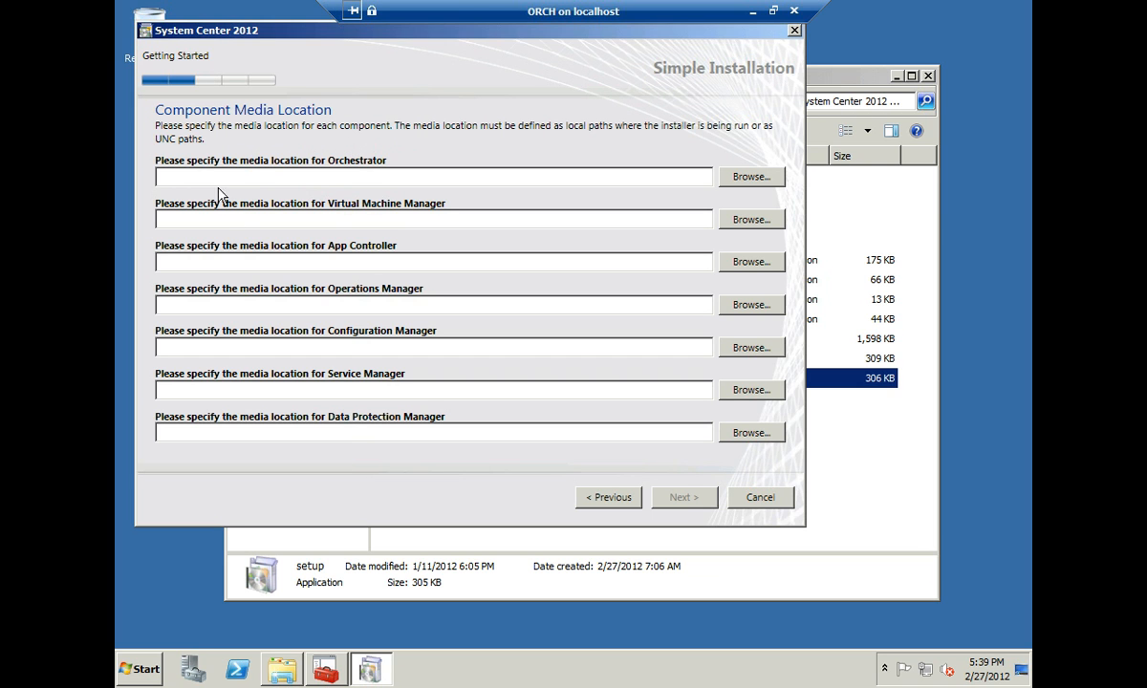
- Browse to C:\SC2012\Orch for the Orchestrator media and select the C:\SC2012\ prefix
{"action": "left_click", "coordinate": [751, 179]}
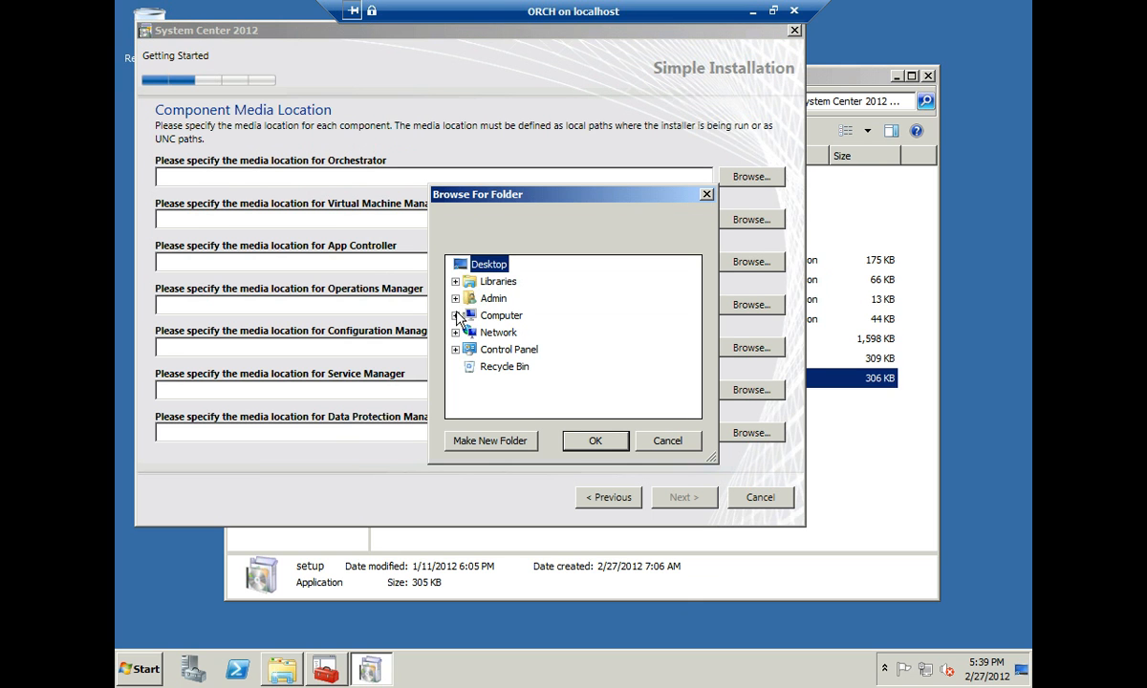
{"action": "left_click", "coordinate": [455, 315]}
{"action": "left_click", "coordinate": [465, 349]}
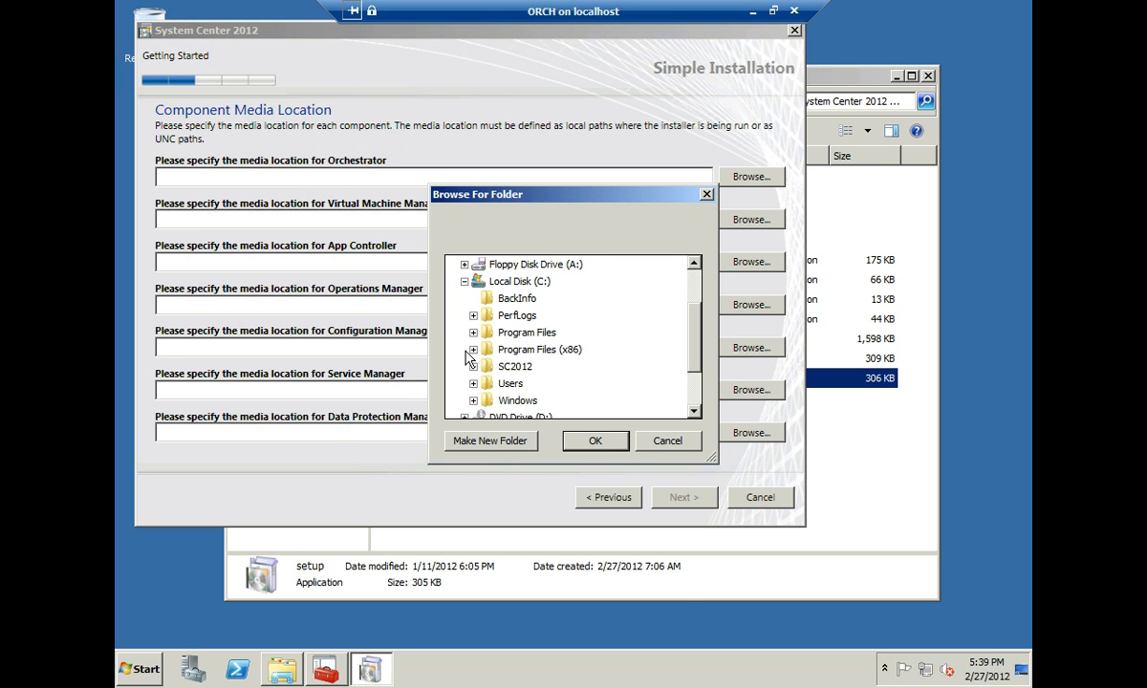
{"action": "scroll", "coordinate": [659, 305], "scroll_direction": "down", "scroll_amount": 2}
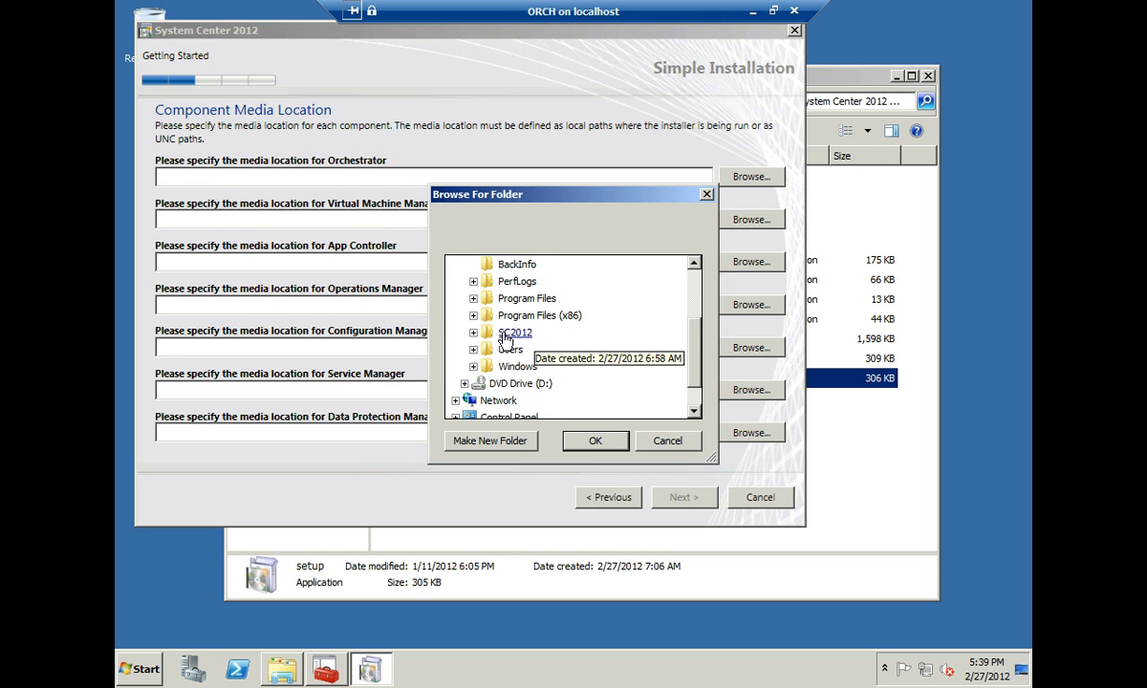
{"action": "left_click", "coordinate": [473, 332]}
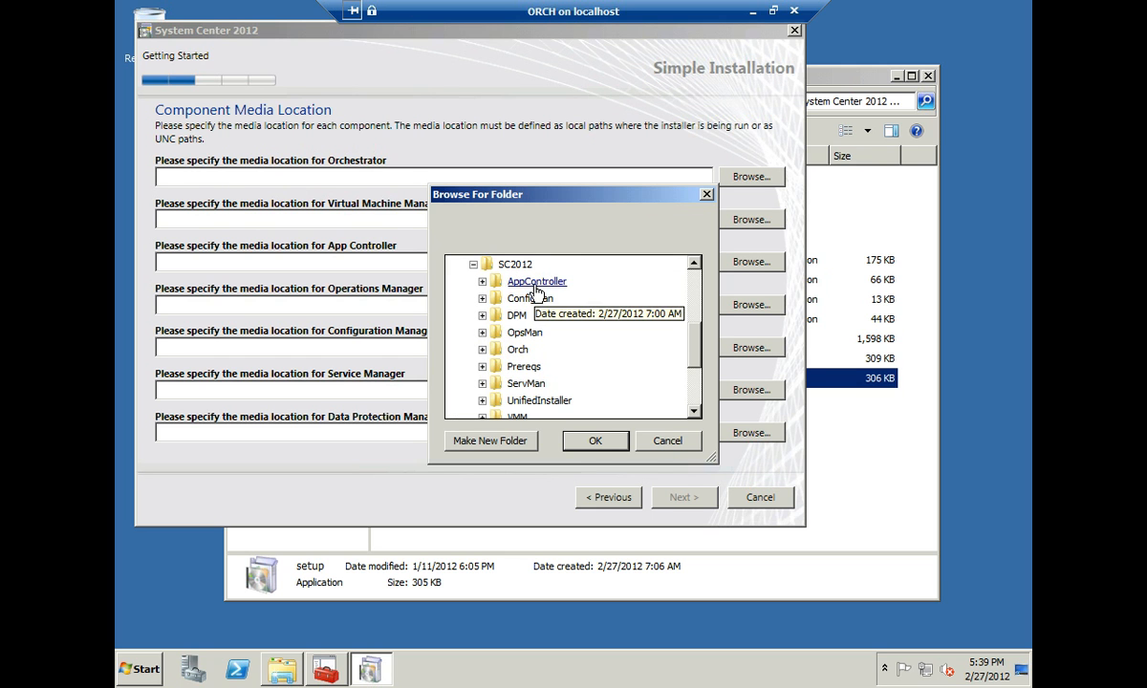
{"action": "left_click", "coordinate": [517, 350]}
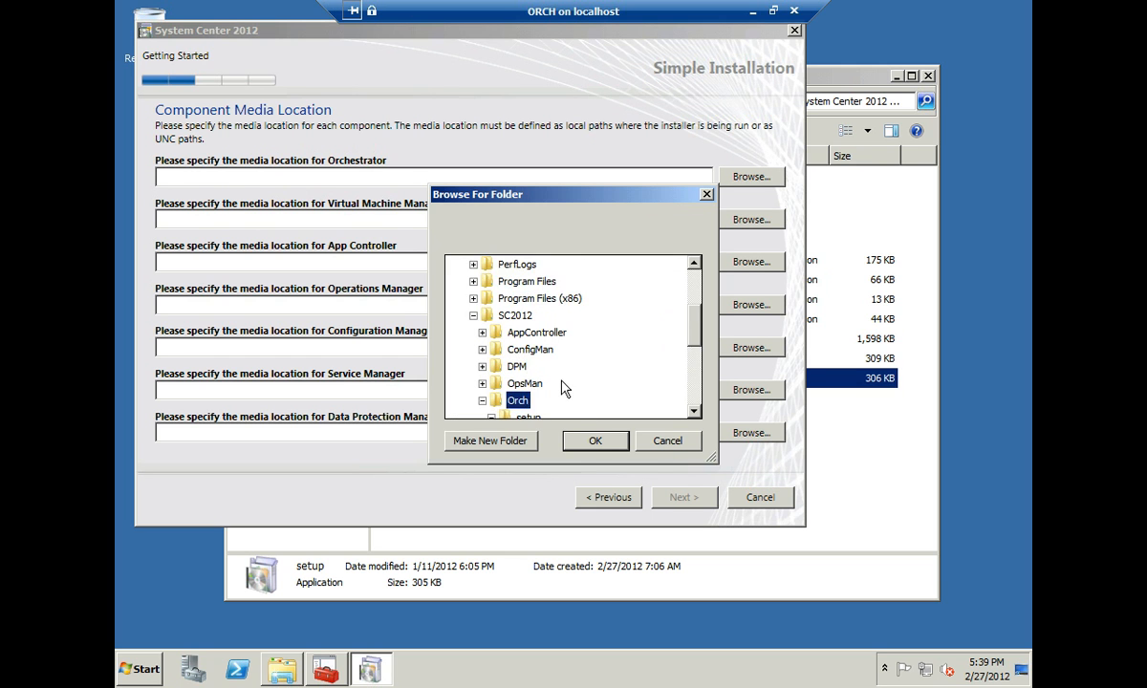
{"action": "left_click", "coordinate": [594, 442]}
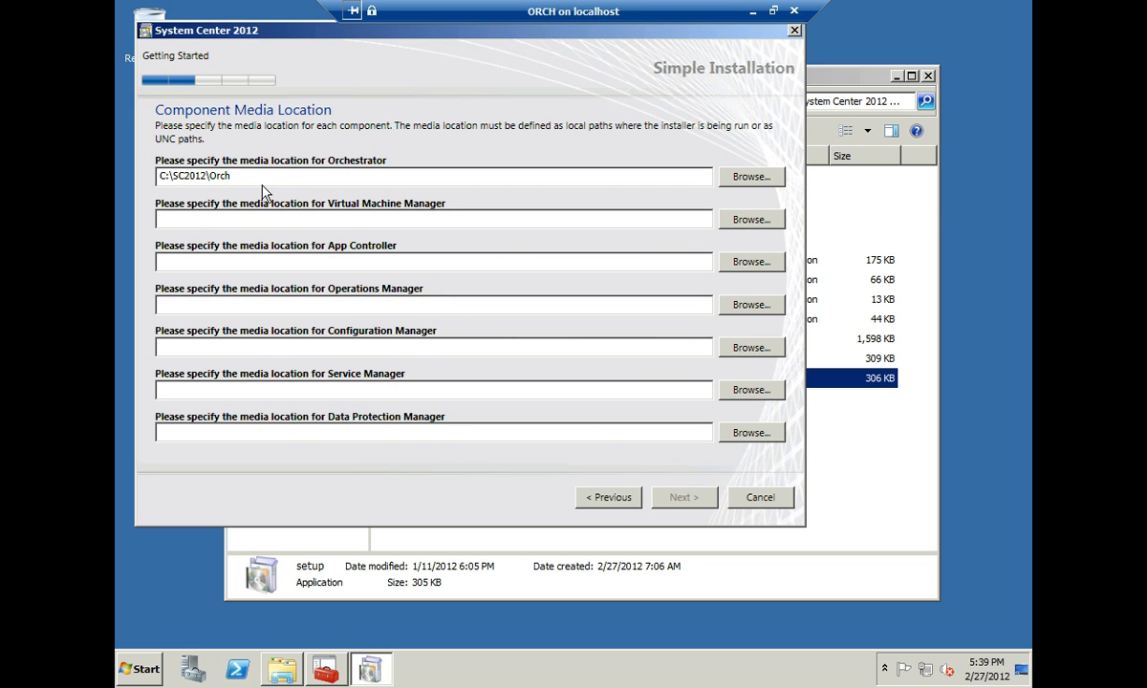
{"action": "left_click_drag", "start_coordinate": [207, 177], "coordinate": [130, 173]}
{"action": "key", "text": "ctrl+c"}
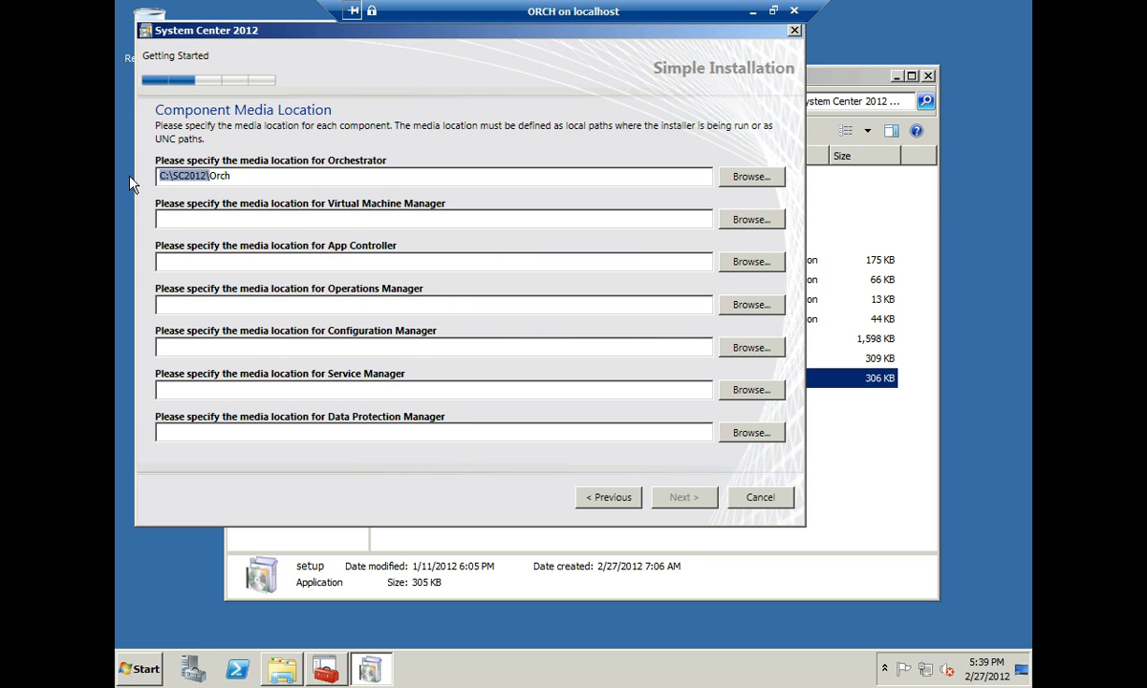
- Enter C:\SC2012\VMM, C:\SC2012\AppController and the Operations Manager media path
{"action": "left_click", "coordinate": [192, 220]}
{"action": "key", "text": "ctrl+v"}
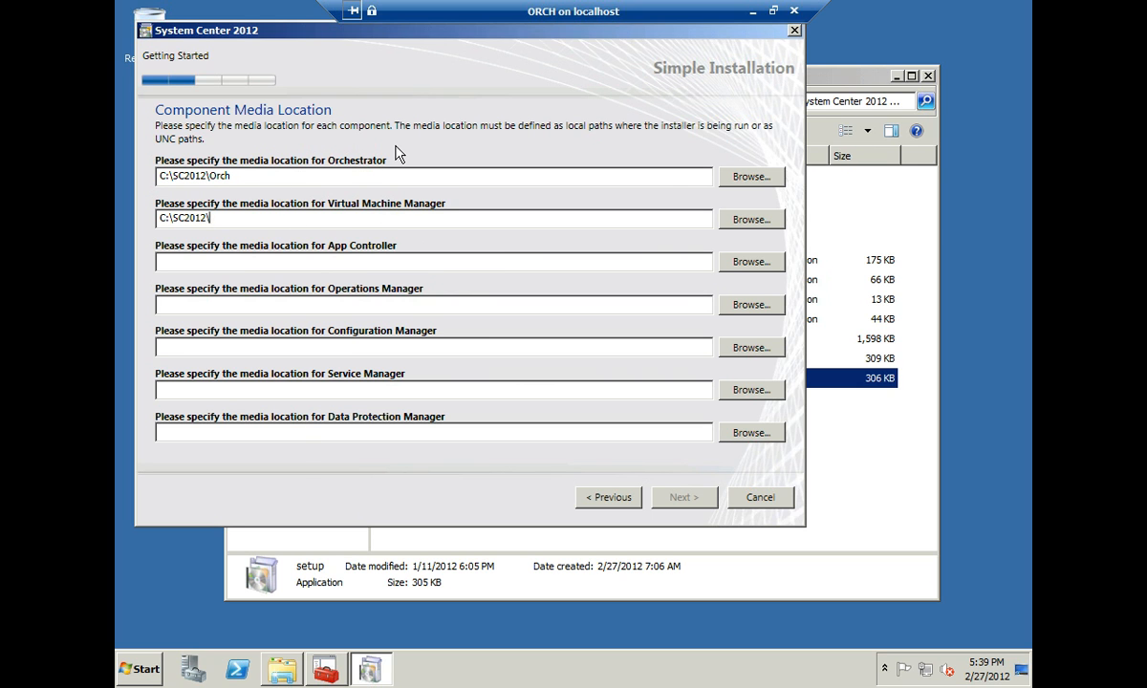
{"action": "type", "text": "VMM"}
{"action": "key", "text": "Tab"}
{"action": "key", "text": "Tab"}
{"action": "key", "text": "ctrl+v"}
{"action": "type", "text": "AppCon"}
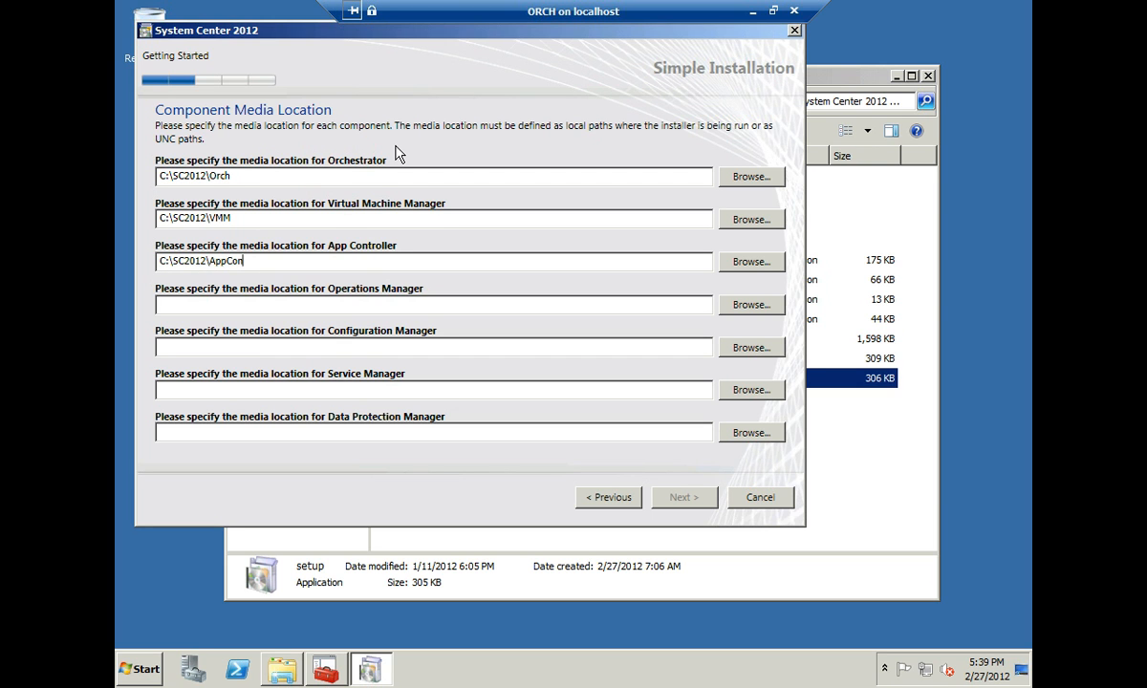
{"action": "type", "text": "troller"}
{"action": "key", "text": "Tab"}
{"action": "key", "text": "Tab"}
{"action": "key", "text": "ctrl+v"}
{"action": "type", "text": "Op"}
{"action": "type", "text": "n"}
{"action": "key", "text": "Tab"}
{"action": "key", "text": "Tab"}
- Enter C:\SC2012\ConfigMan plus the Service Manager and DPM paths, then submit the media locations
{"action": "type", "text": "C:\\SC2012\\"}
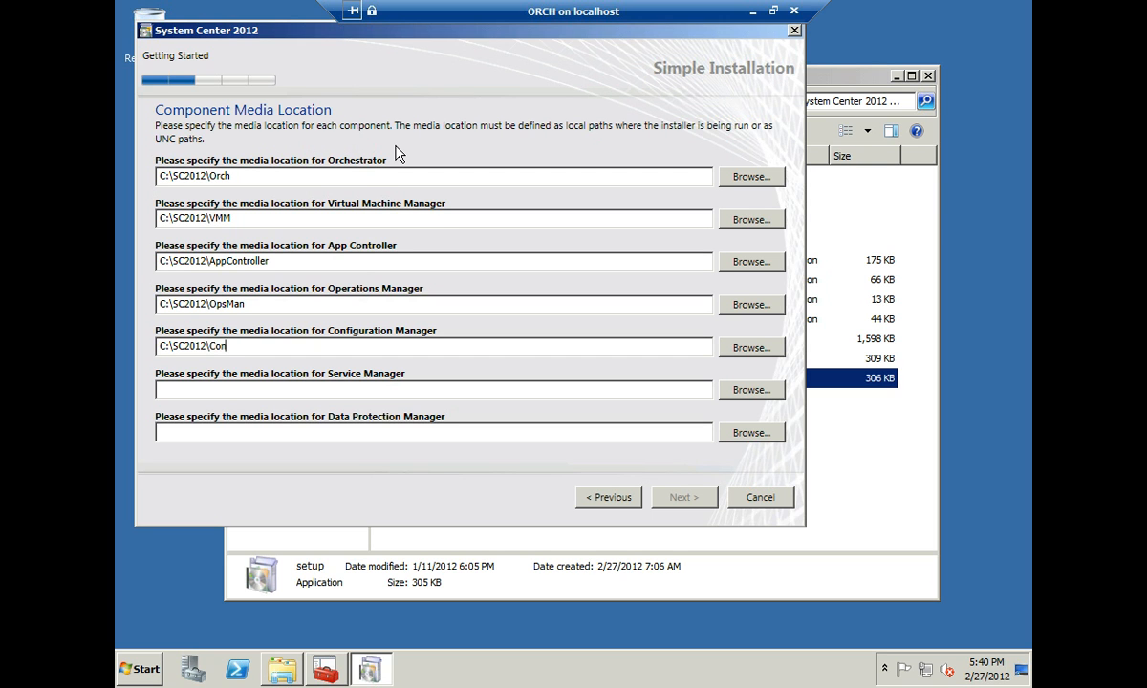
{"action": "type", "text": "ConfigMan"}
{"action": "key", "text": "Tab"}
{"action": "key", "text": "Tab"}
{"action": "type", "text": "C:\\SC2012\\S"}
{"action": "key", "text": "Tab"}
{"action": "key", "text": "Tab"}
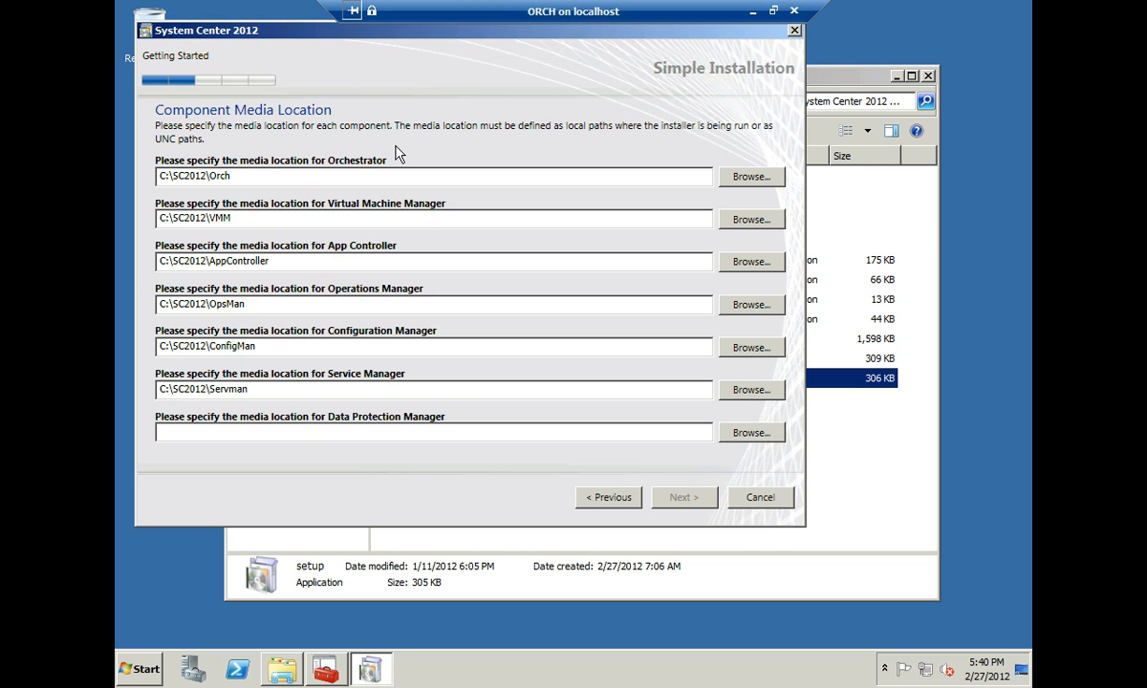
{"action": "type", "text": "C:\\SC2012\\DPM"}
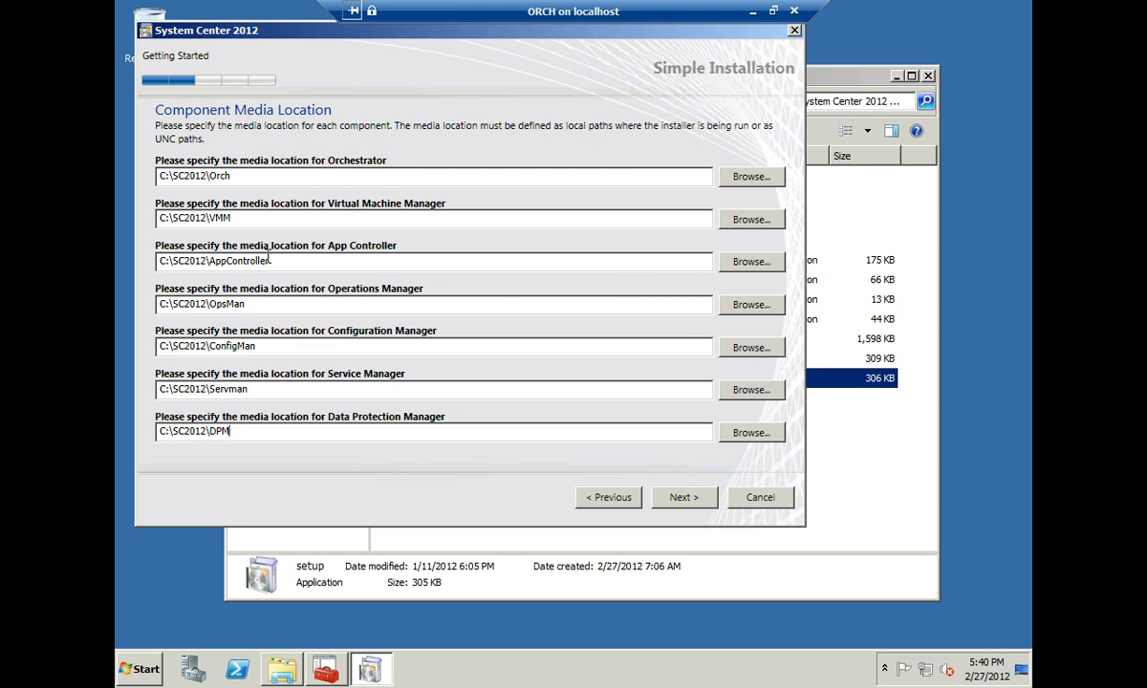
{"action": "left_click", "coordinate": [690, 503]}
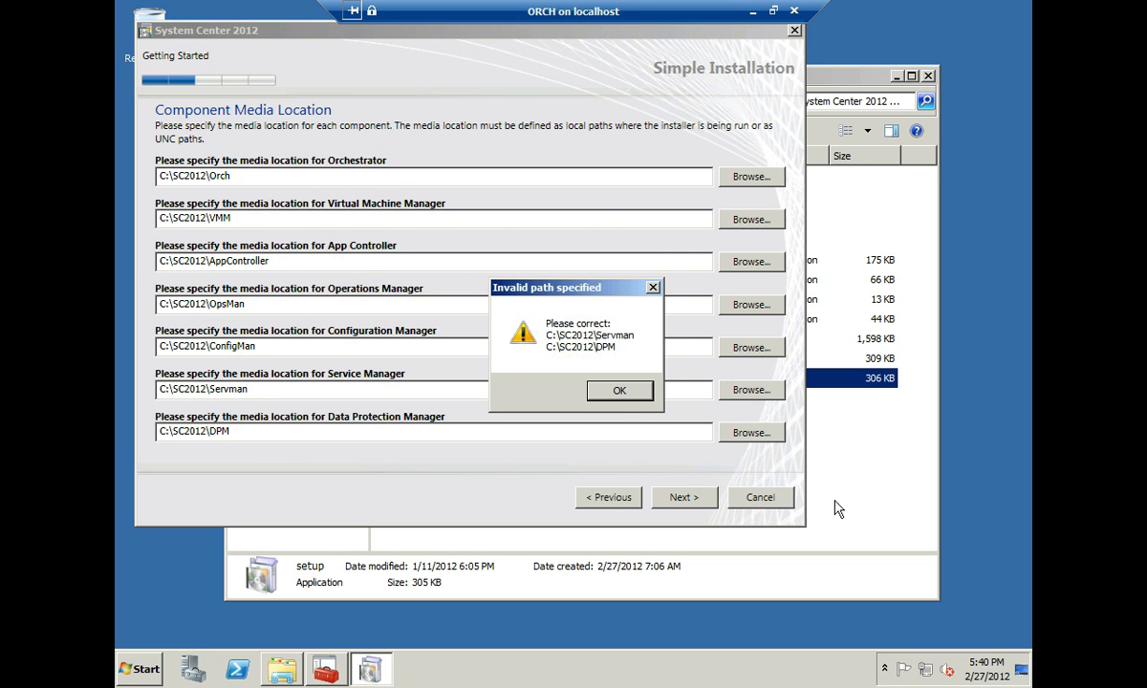
- Set the Service Manager media path to C:\SC2012\ServMan\SCSM2012_RC\amd64, copied from Explorer
{"action": "left_click", "coordinate": [860, 483]}
{"action": "key", "text": "BackSpace"}
{"action": "key", "text": "BackSpace"}
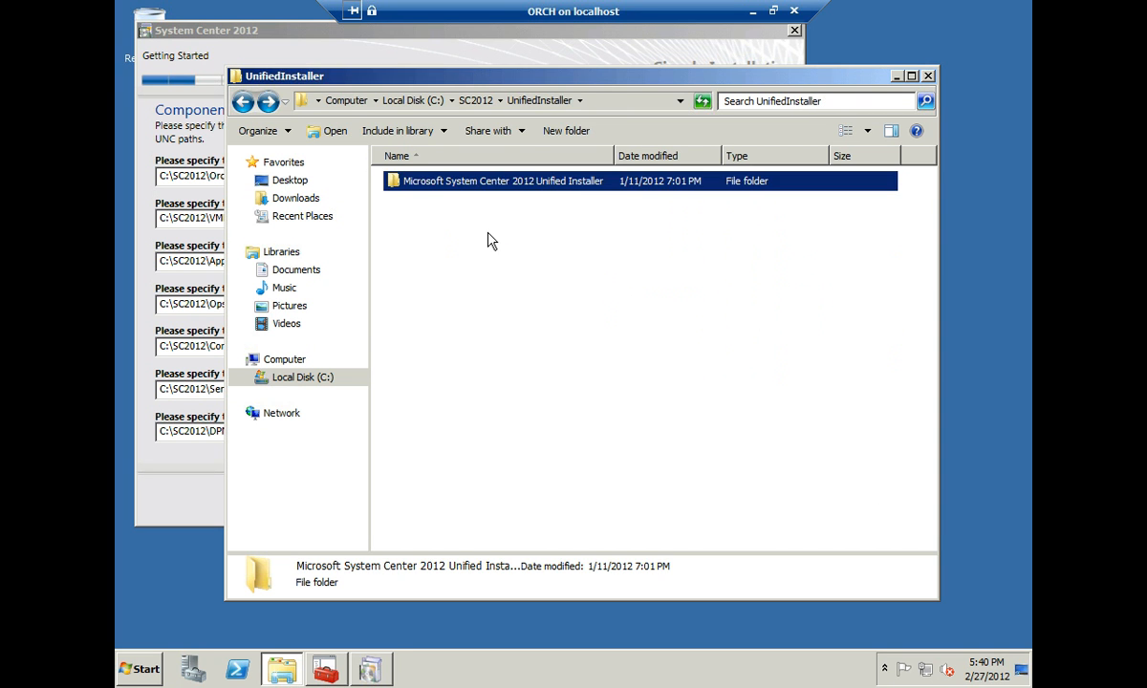
{"action": "double_click", "coordinate": [403, 294]}
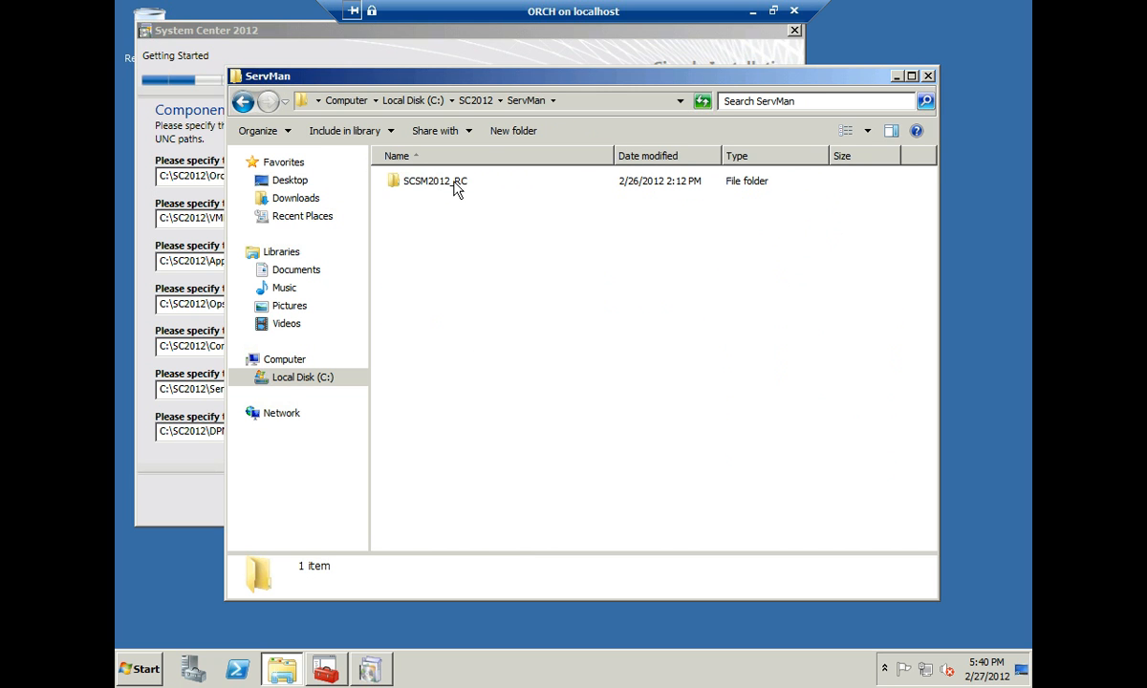
{"action": "double_click", "coordinate": [430, 182]}
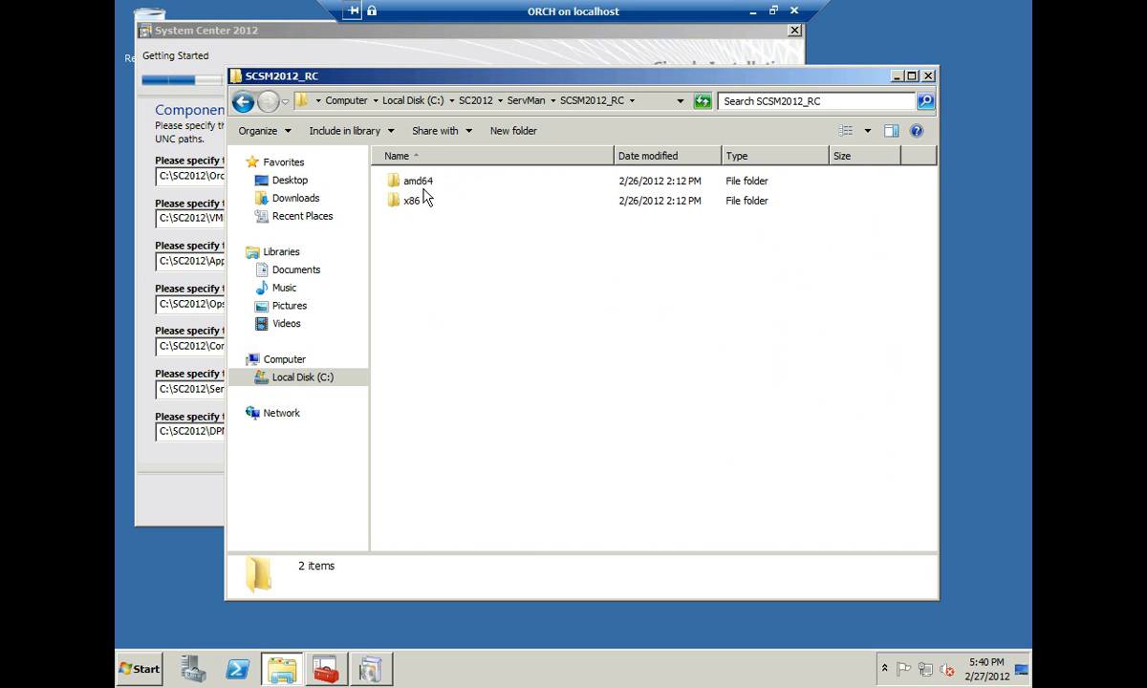
{"action": "double_click", "coordinate": [418, 182]}
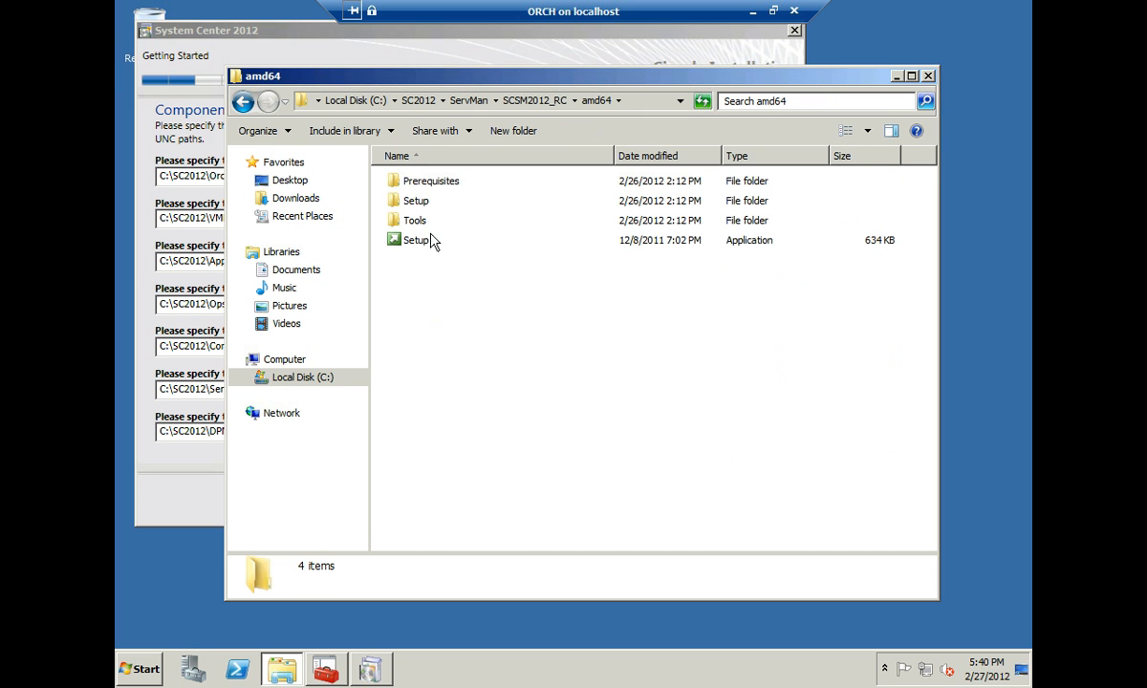
{"action": "right_click", "coordinate": [597, 101]}
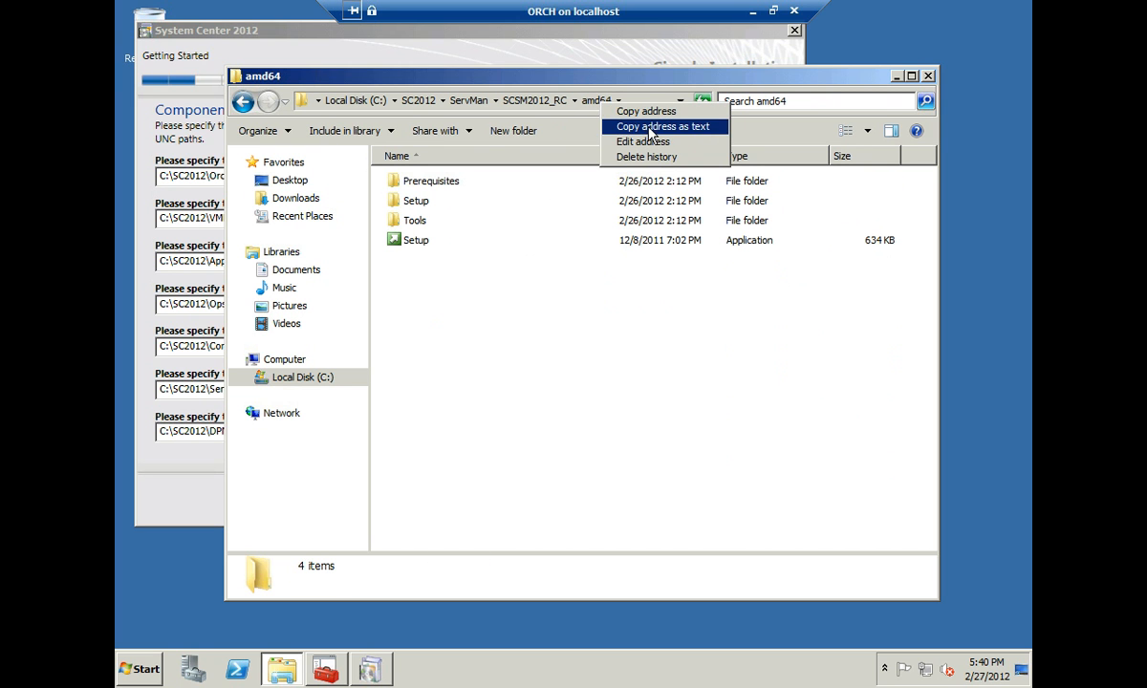
{"action": "left_click", "coordinate": [649, 130]}
{"action": "left_click", "coordinate": [215, 389]}
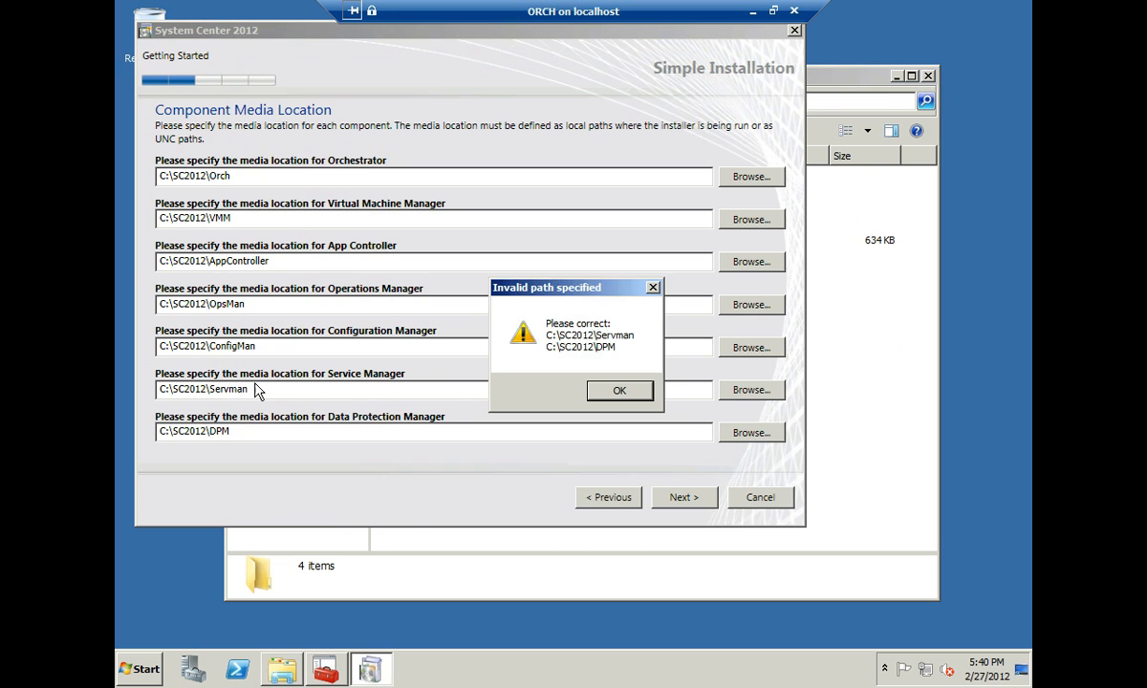
{"action": "left_click", "coordinate": [619, 390]}
{"action": "left_click_drag", "start_coordinate": [274, 391], "coordinate": [142, 387]}
{"action": "key", "text": "ctrl+v"}
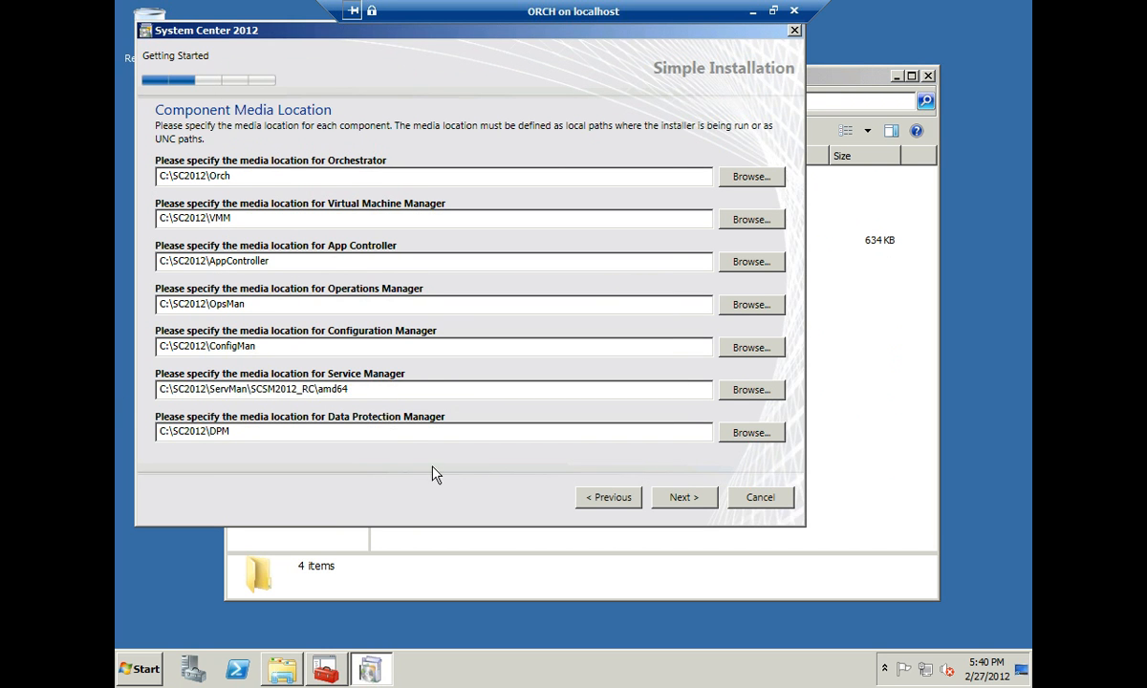
- Set the Data Protection Manager media path to C:\SC2012\DPM\DPM_RC, copied from Explorer
{"action": "left_click", "coordinate": [868, 478]}
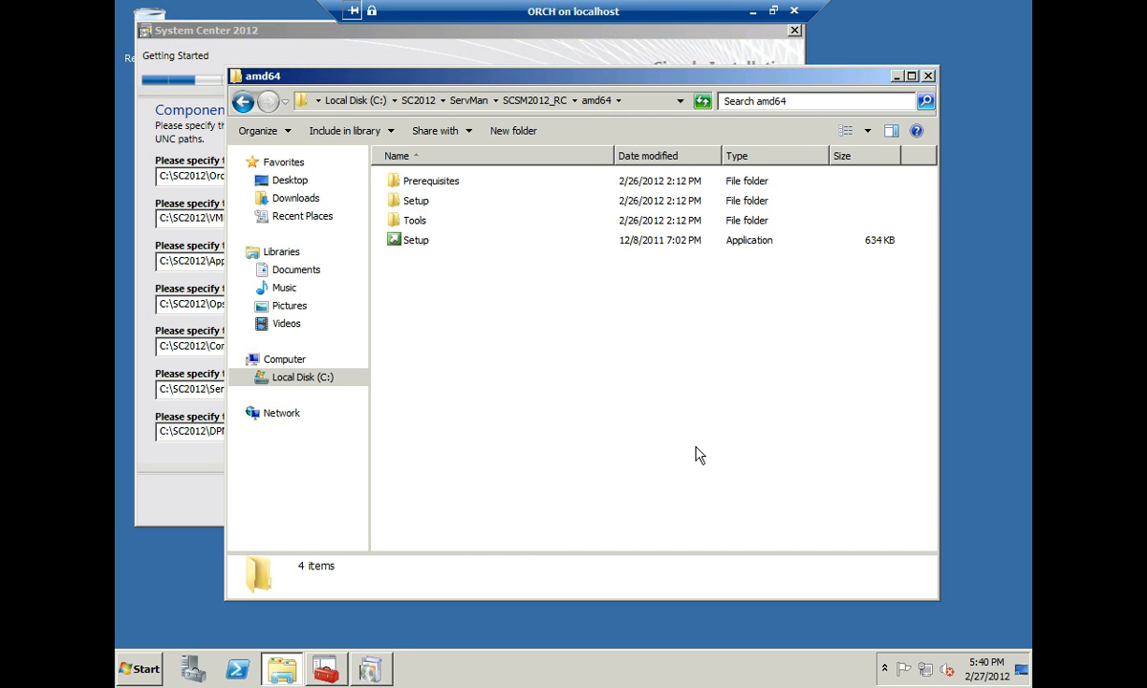
{"action": "key", "text": "alt+Up"}
{"action": "key", "text": "alt+Up"}
{"action": "key", "text": "alt+Up"}
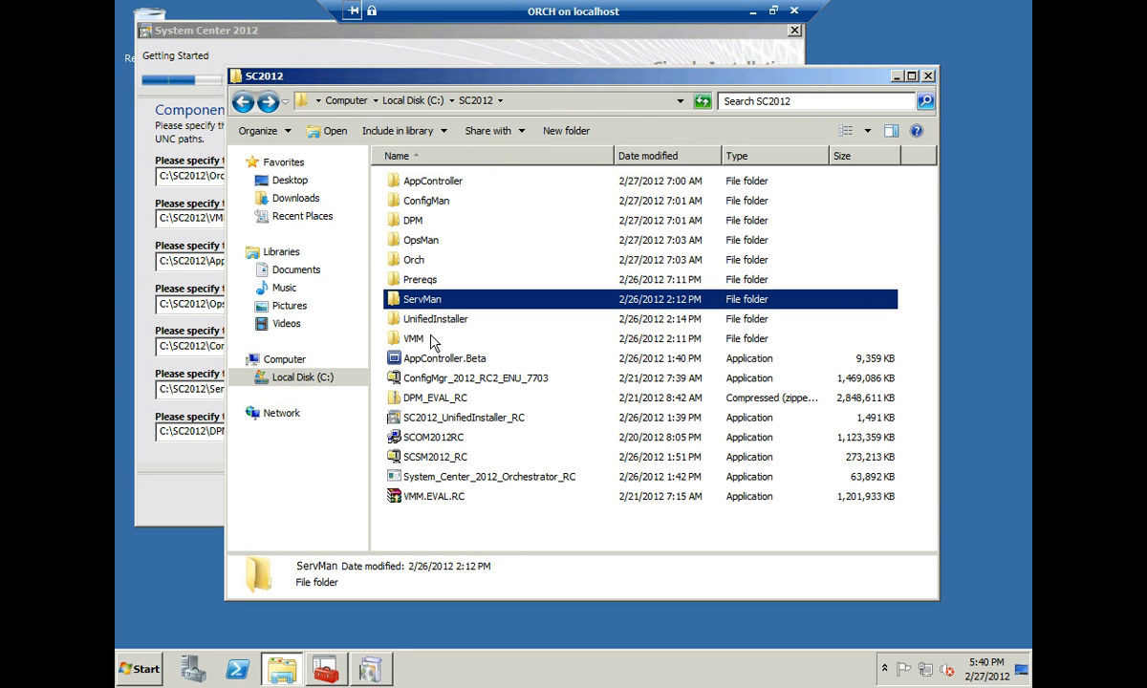
{"action": "double_click", "coordinate": [412, 220]}
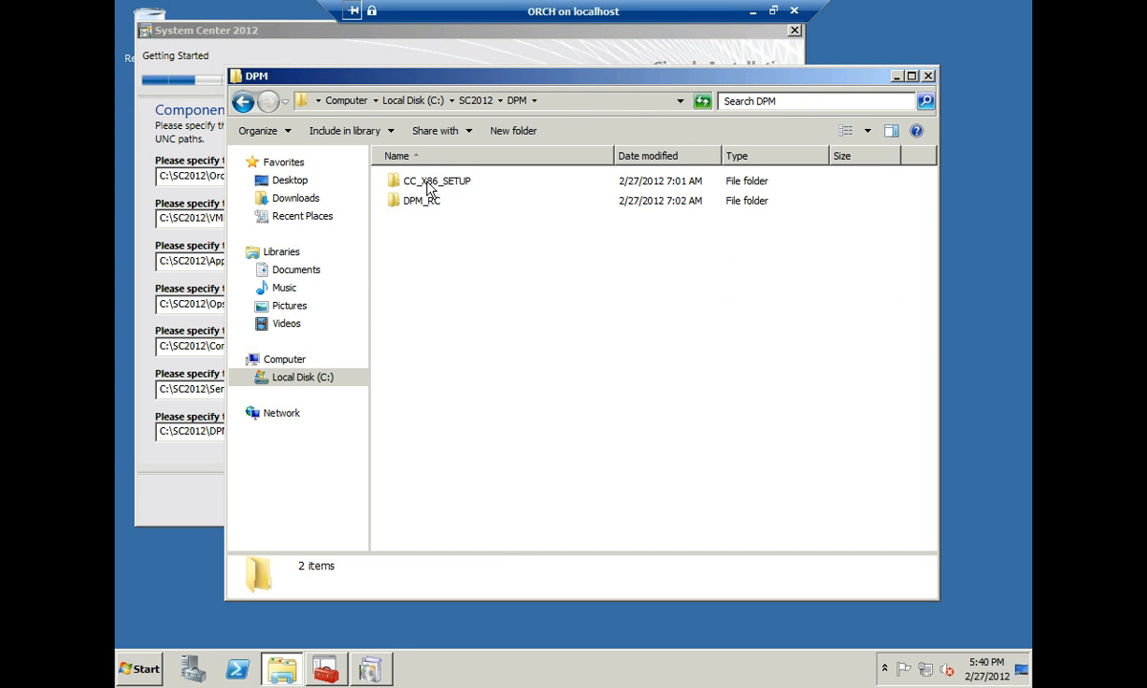
{"action": "double_click", "coordinate": [427, 209]}
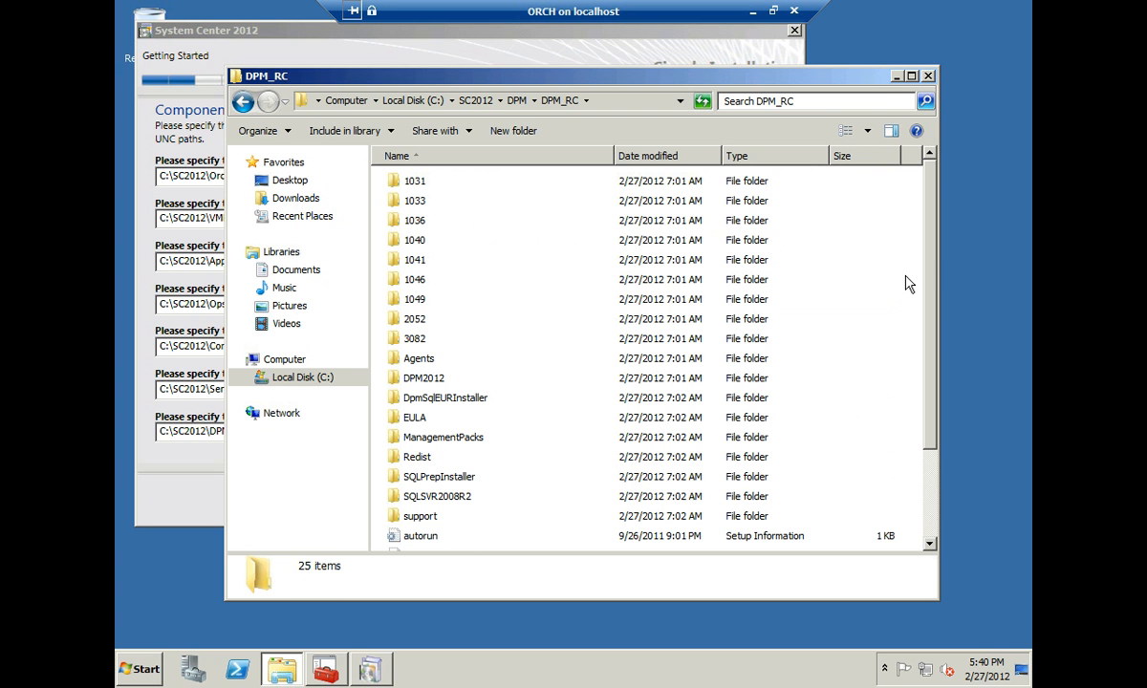
{"action": "right_click", "coordinate": [568, 103]}
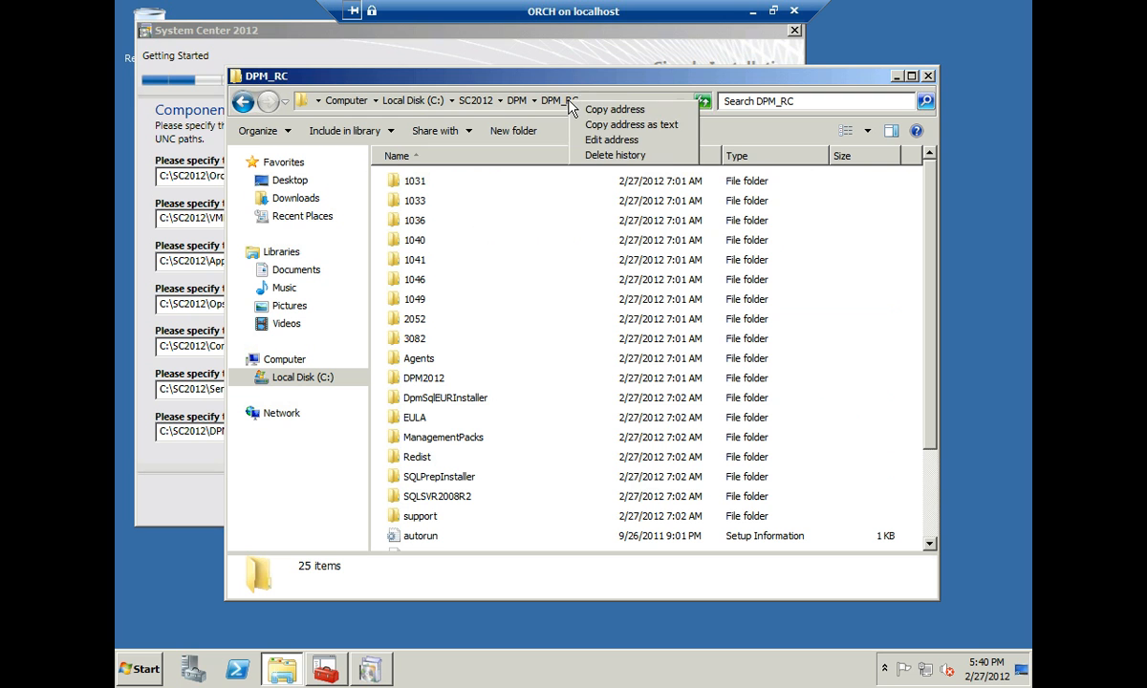
{"action": "left_click", "coordinate": [617, 130]}
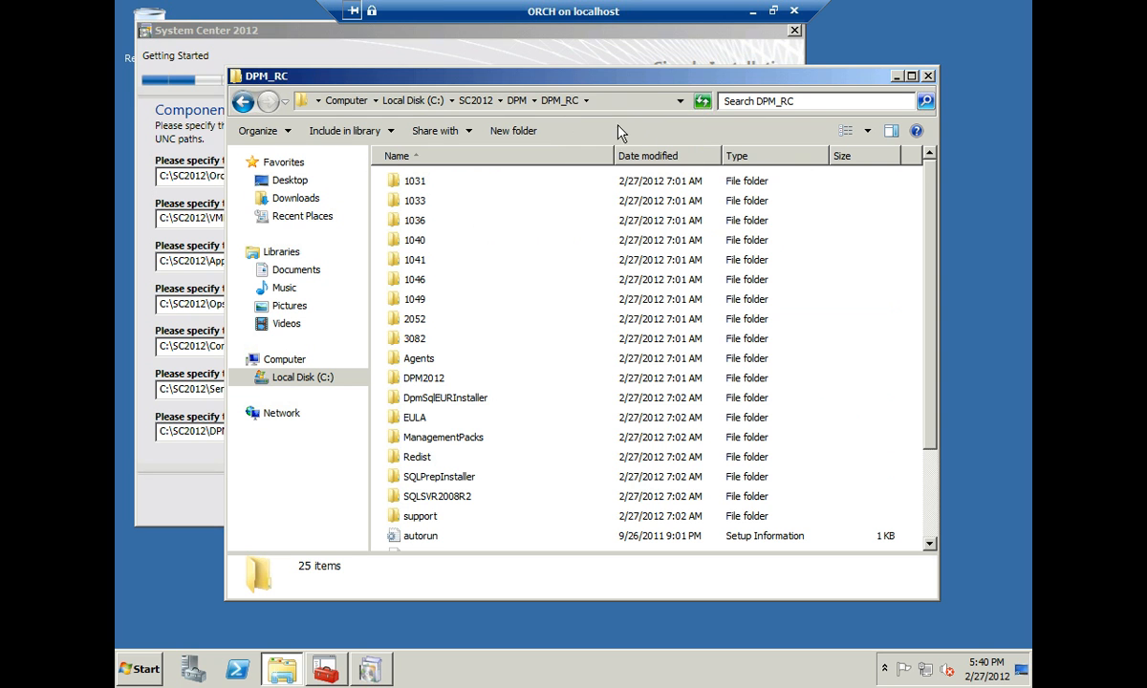
{"action": "left_click", "coordinate": [277, 29]}
{"action": "triple_click", "coordinate": [217, 438]}
{"action": "key", "text": "ctrl+v"}
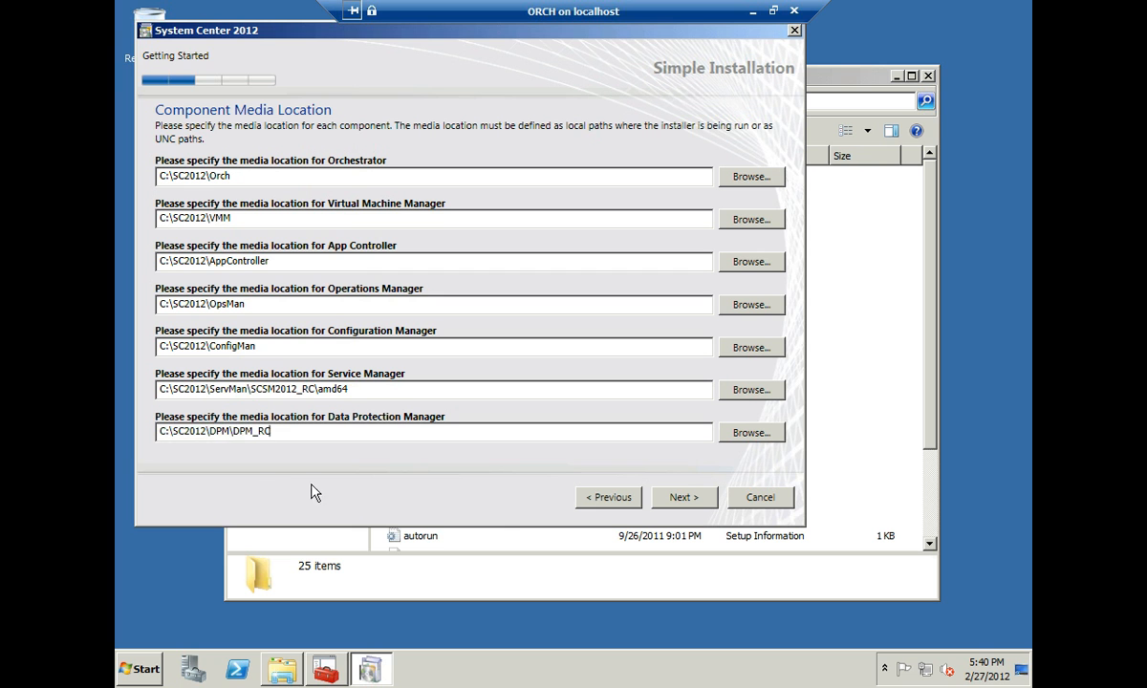
- Accept SQL Server 2008 R2 Express, Silverlight 4, Native Client, AMO, Report Viewer and Command Line Utilities terms
{"action": "left_click", "coordinate": [682, 496]}
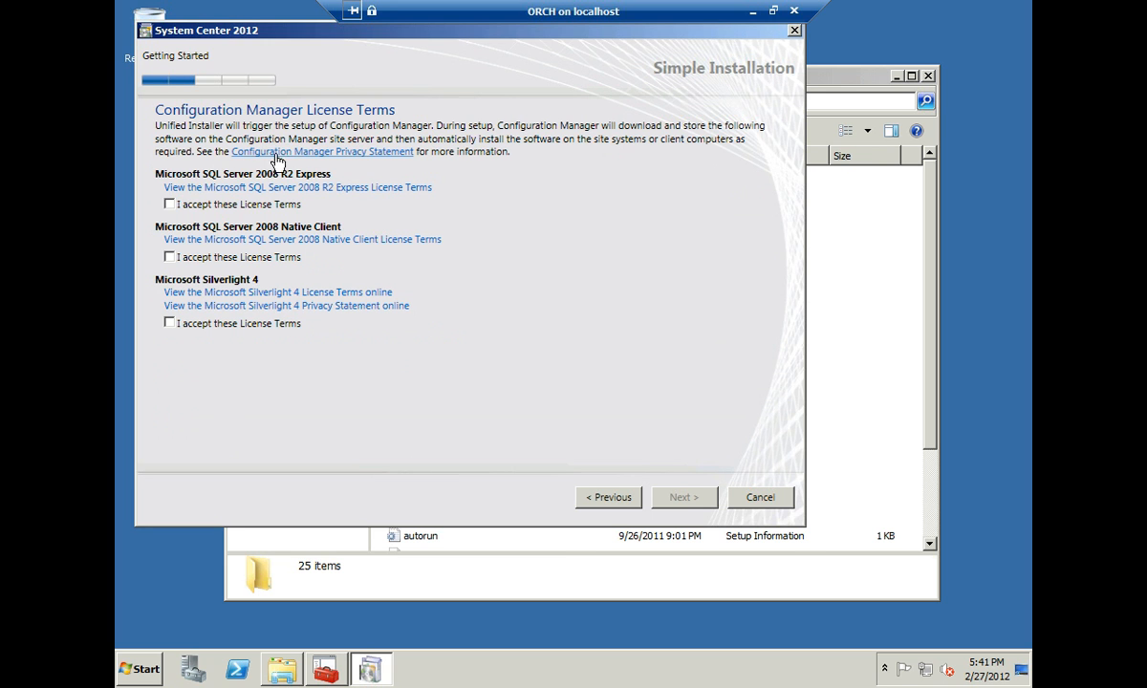
{"action": "left_click", "coordinate": [169, 205]}
{"action": "left_click", "coordinate": [170, 323]}
{"action": "left_click", "coordinate": [690, 499]}
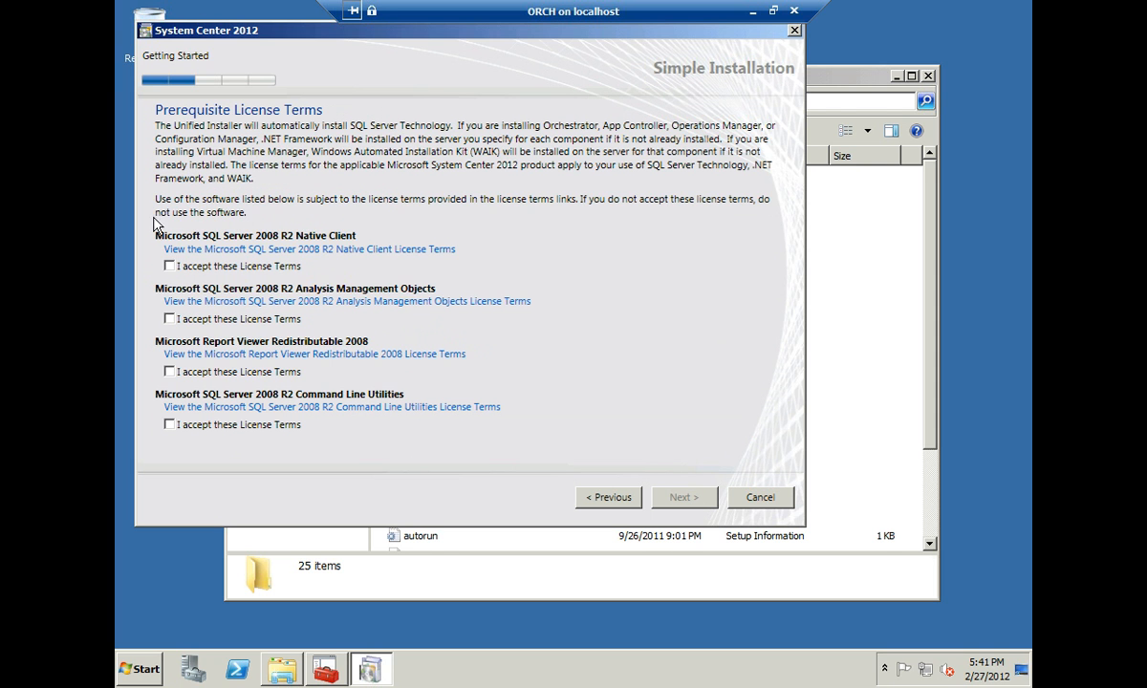
{"action": "left_click", "coordinate": [169, 266]}
{"action": "left_click", "coordinate": [169, 318]}
{"action": "left_click", "coordinate": [169, 372]}
{"action": "left_click", "coordinate": [169, 425]}
{"action": "left_click", "coordinate": [685, 500]}
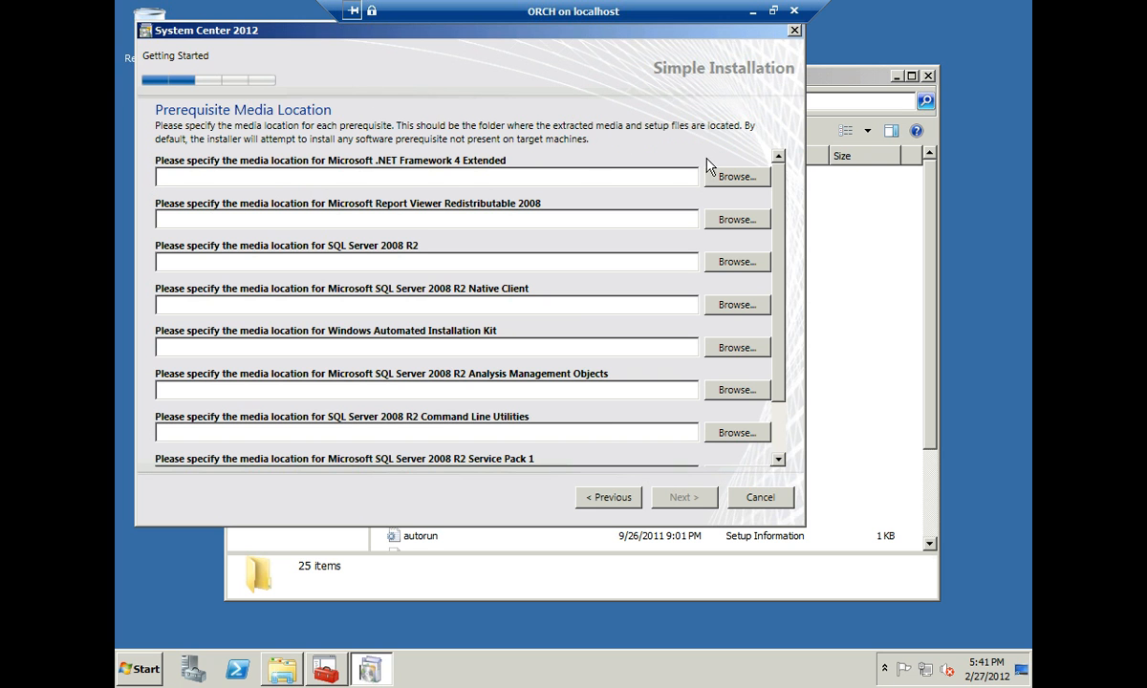
- Copy the C:\SC2012\Prereqs folder path from Windows Explorer
{"action": "left_click", "coordinate": [866, 260]}
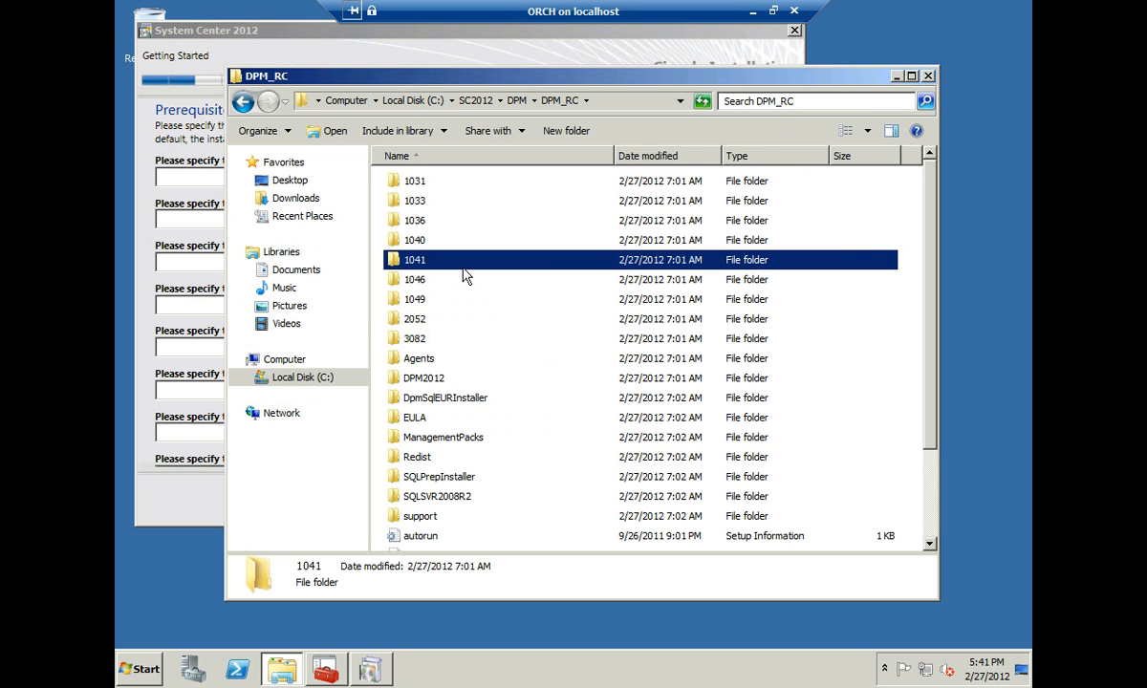
{"action": "left_click", "coordinate": [478, 101]}
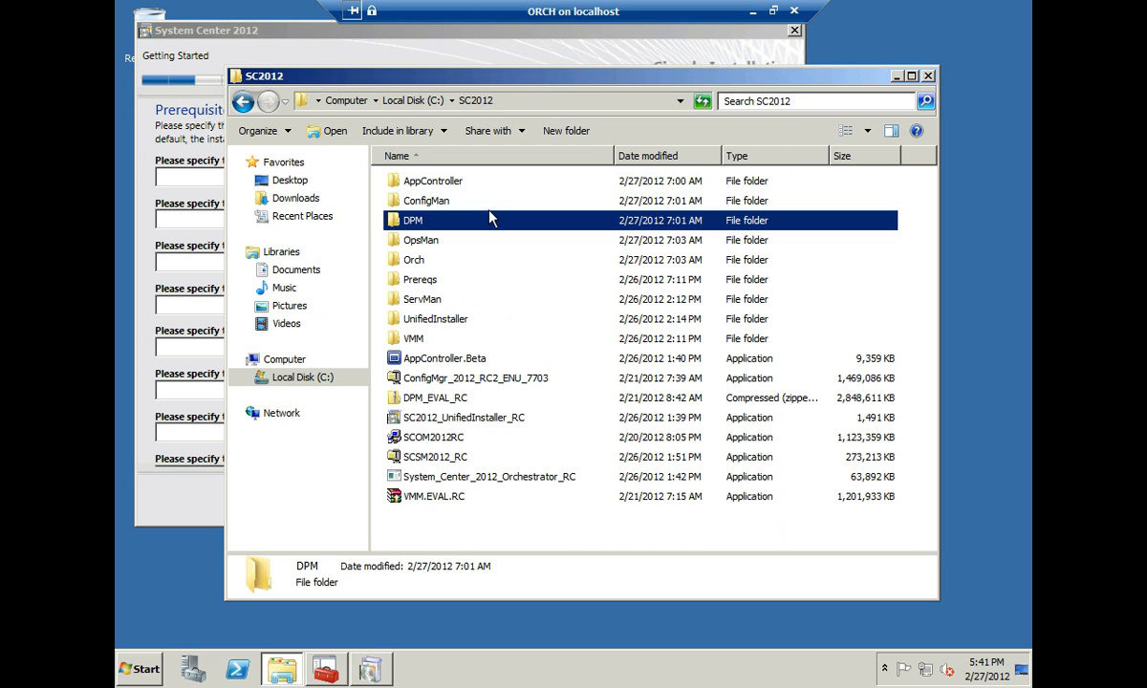
{"action": "double_click", "coordinate": [424, 288]}
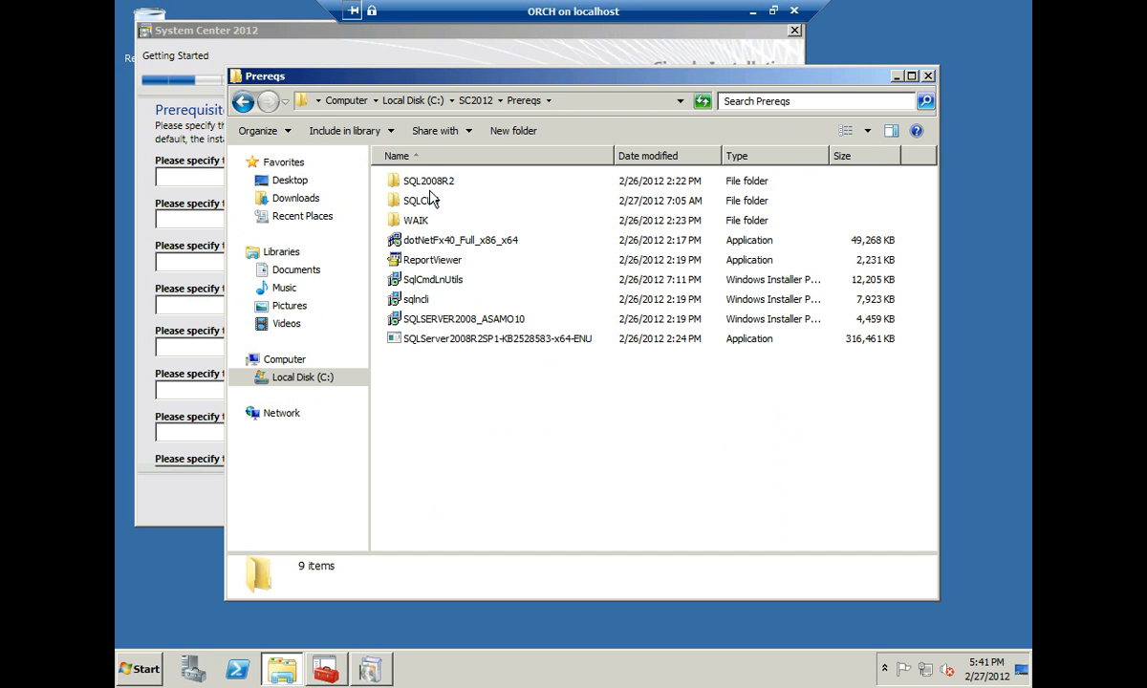
{"action": "right_click", "coordinate": [524, 107]}
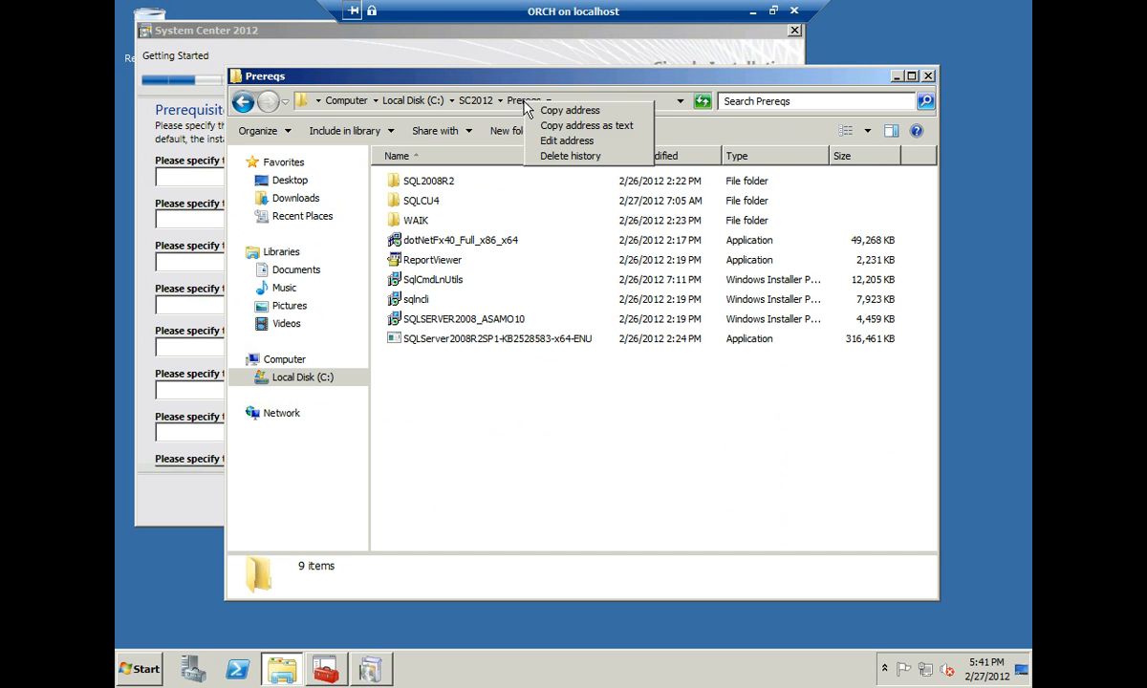
{"action": "left_click", "coordinate": [521, 118]}
{"action": "left_click", "coordinate": [197, 146]}
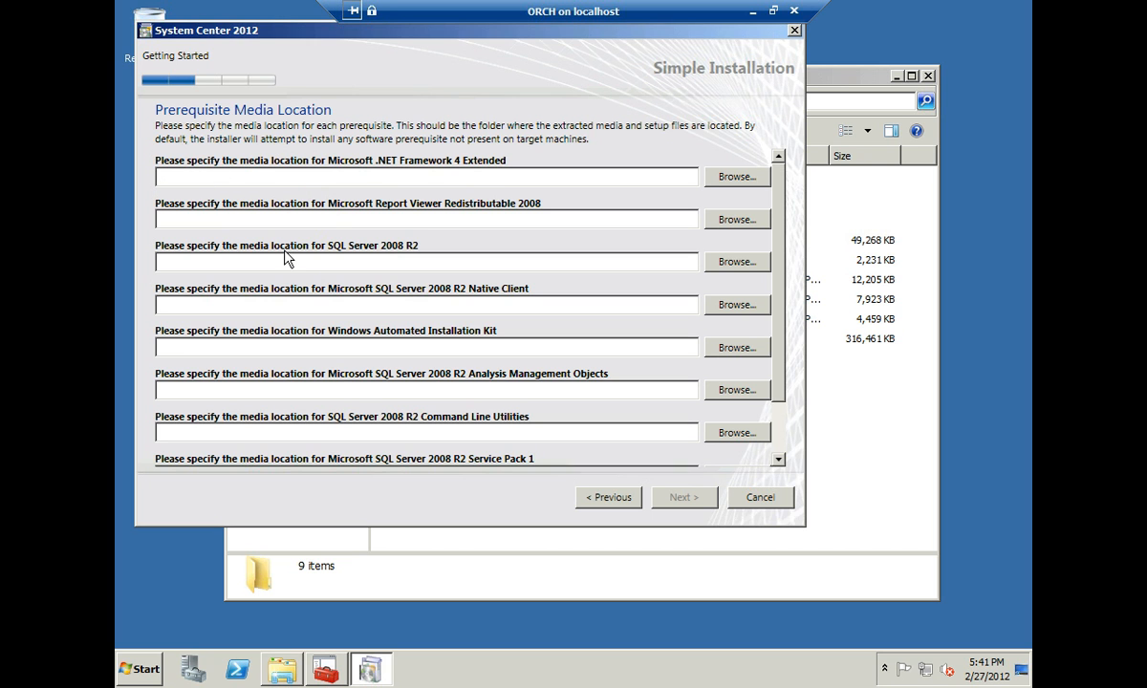
- Paste C:\SC2012\Prereqs into every prerequisite field, including Service Pack 1 and Cumulative Update 4
{"action": "type", "text": "C:\\SC2012\\Prereqs"}
{"action": "type", "text": "C:\\SC2012\\Prereqs"}
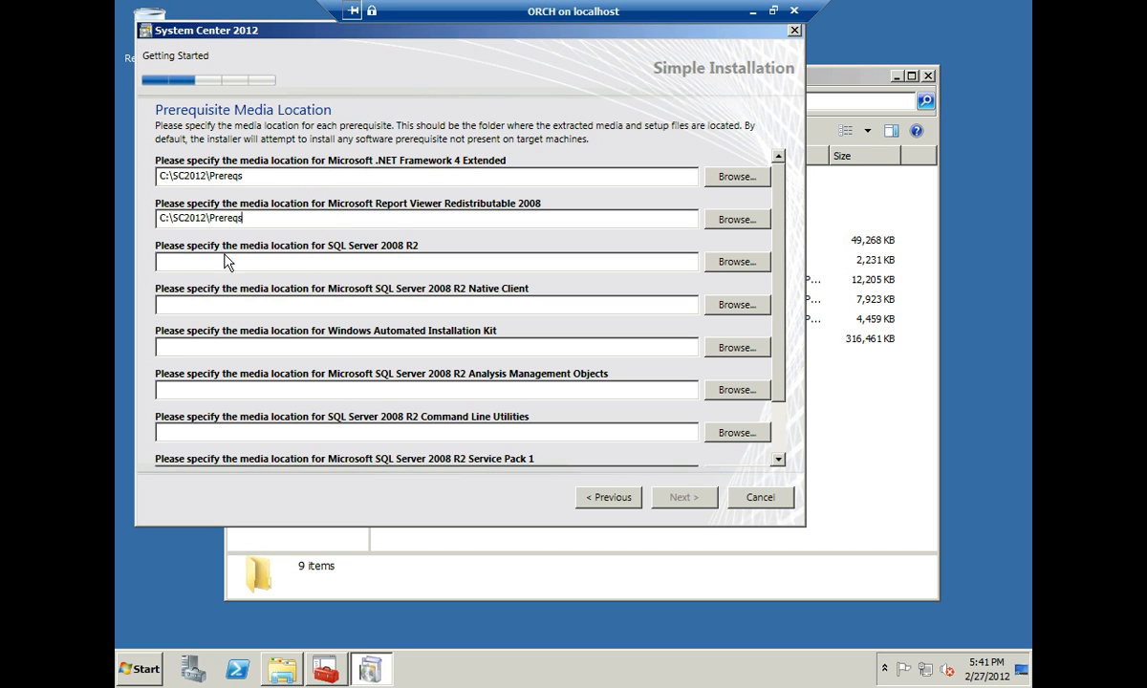
{"action": "type", "text": "C:\\SC2012\\Prereqs"}
{"action": "left_click", "coordinate": [197, 304]}
{"action": "type", "text": "C:\\SC2012\\Prereqs"}
{"action": "left_click", "coordinate": [198, 346]}
{"action": "type", "text": "C:\\SC2012\\Prereqs"}
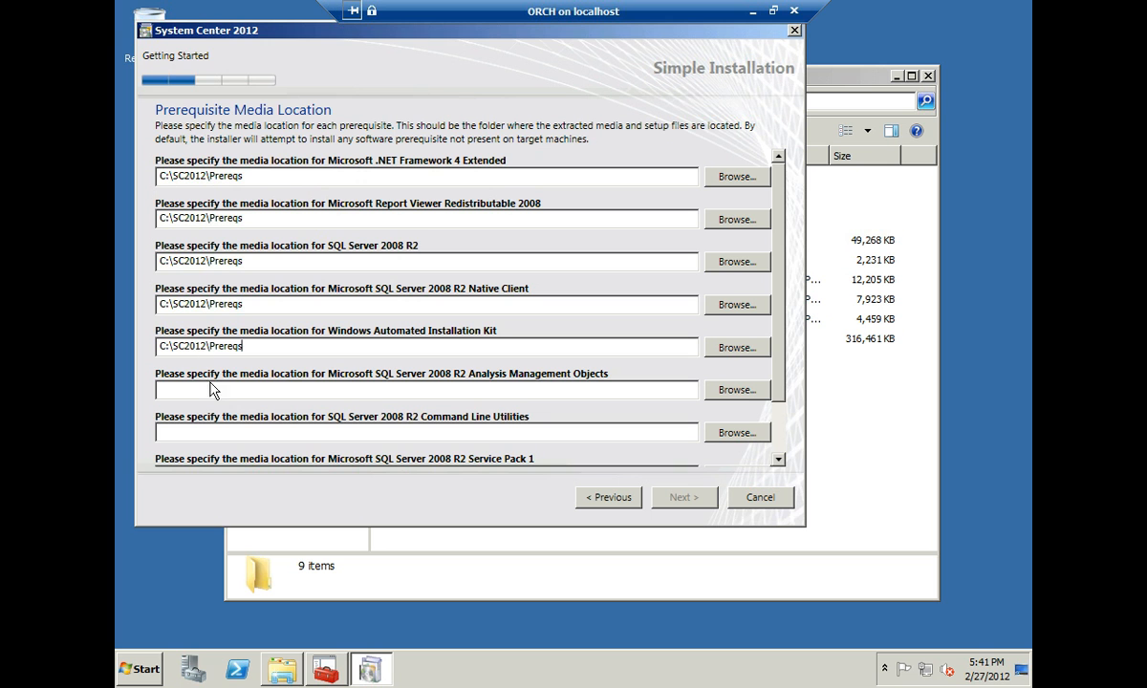
{"action": "type", "text": "C:\\SC2012\\Prereqs"}
{"action": "left_click", "coordinate": [226, 432]}
{"action": "type", "text": "C:\\SC2012\\Prereqs"}
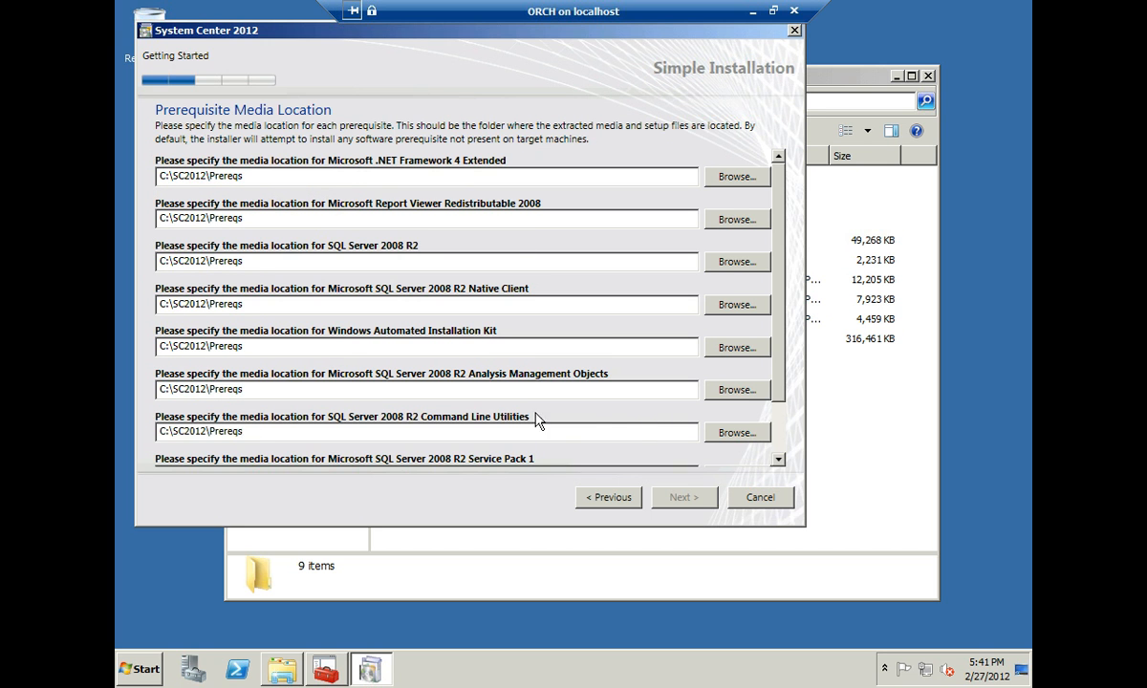
{"action": "scroll", "coordinate": [449, 407], "scroll_direction": "down", "scroll_amount": 1}
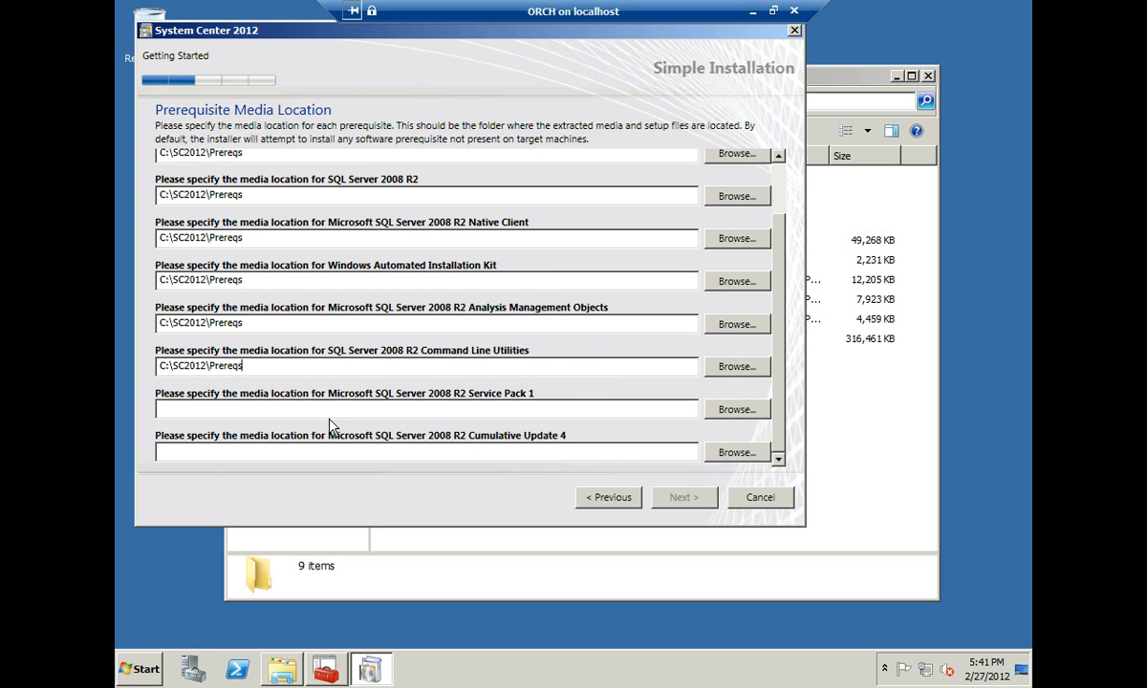
{"action": "type", "text": "C:\\SC2012\\Prereqs"}
{"action": "left_click", "coordinate": [202, 451]}
{"action": "type", "text": "C:\\SC2012\\Prereqs"}
{"action": "scroll", "coordinate": [449, 411], "scroll_direction": "up", "scroll_amount": 2}
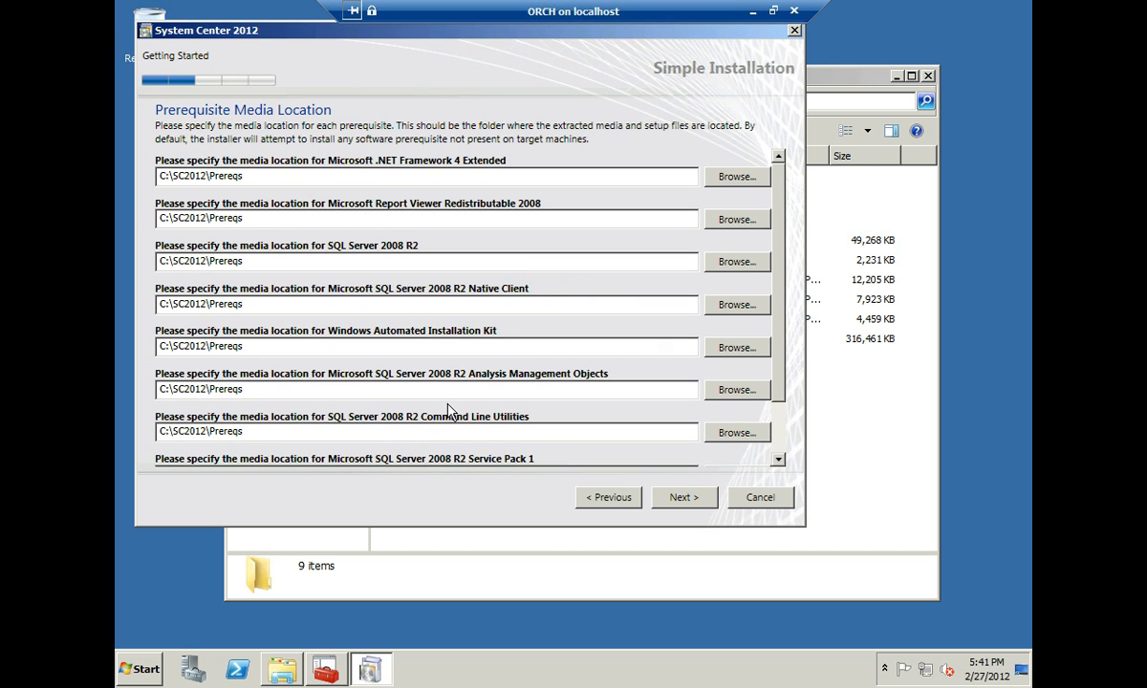
- Try to continue, dismiss the invalid path warning, and review the flagged prerequisite fields
{"action": "left_click", "coordinate": [684, 499]}
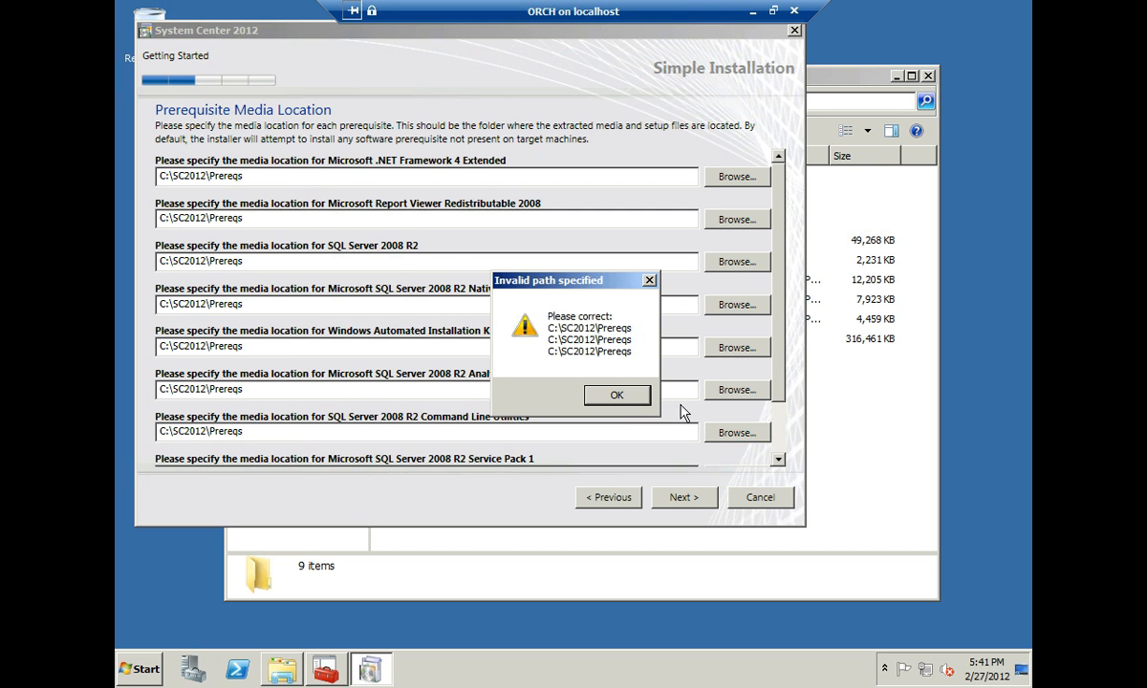
{"action": "left_click", "coordinate": [616, 395]}
{"action": "left_click", "coordinate": [837, 434]}
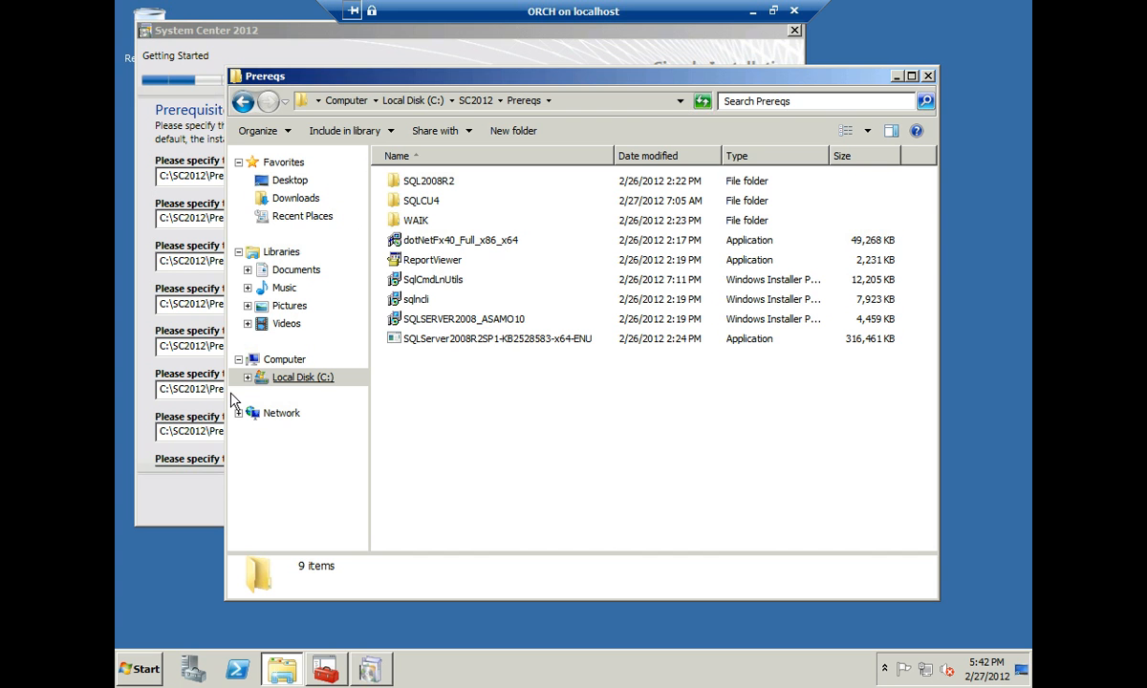
{"action": "left_click", "coordinate": [196, 422]}
{"action": "scroll", "coordinate": [328, 432], "scroll_direction": "down", "scroll_amount": 2}
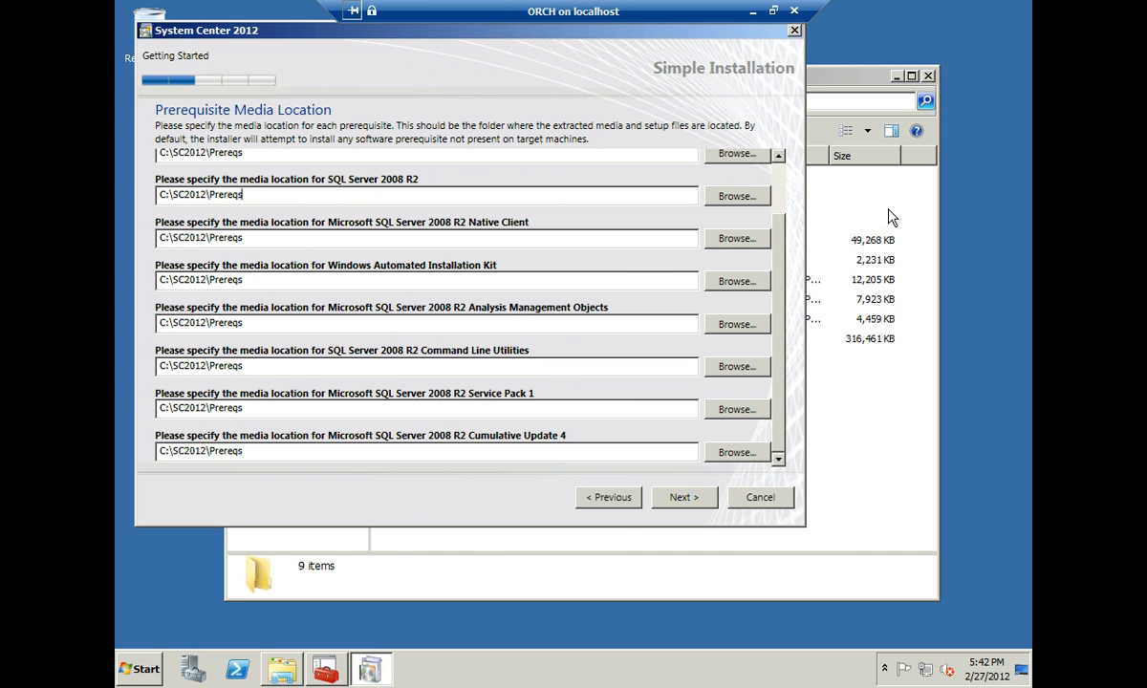
- Set the SQL Server 2008 R2 path to C:\SC2012\Prereqs\SQL2008R2 and retry, dismissing the warning
{"action": "left_click", "coordinate": [837, 202]}
{"action": "double_click", "coordinate": [438, 181]}
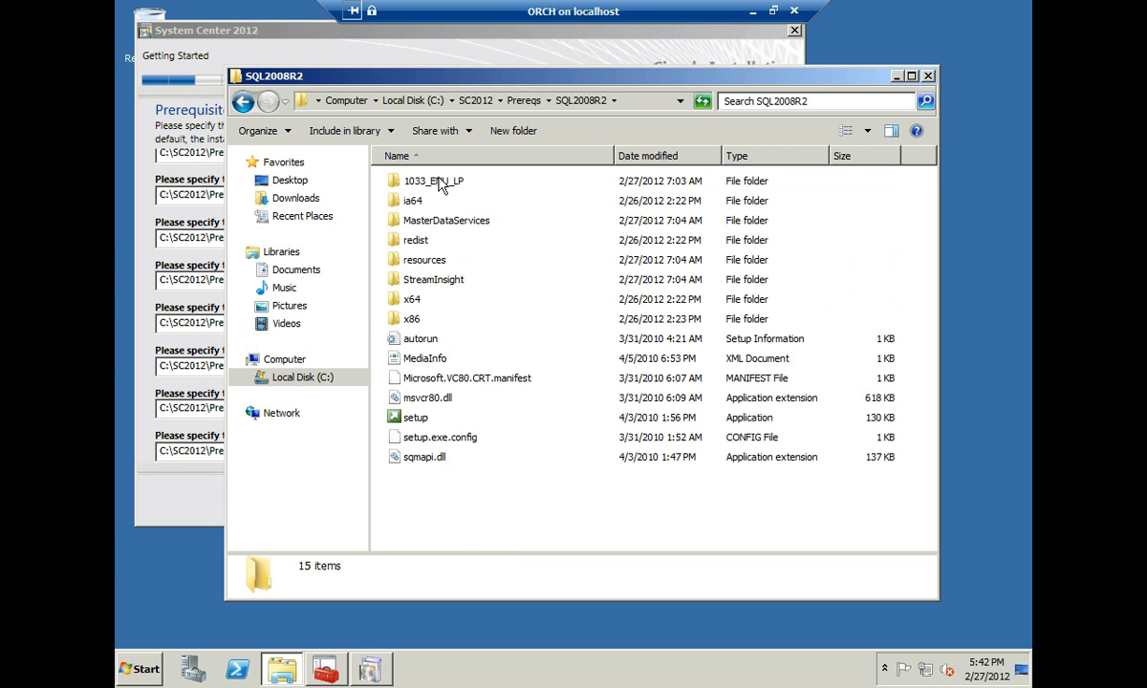
{"action": "right_click", "coordinate": [579, 105]}
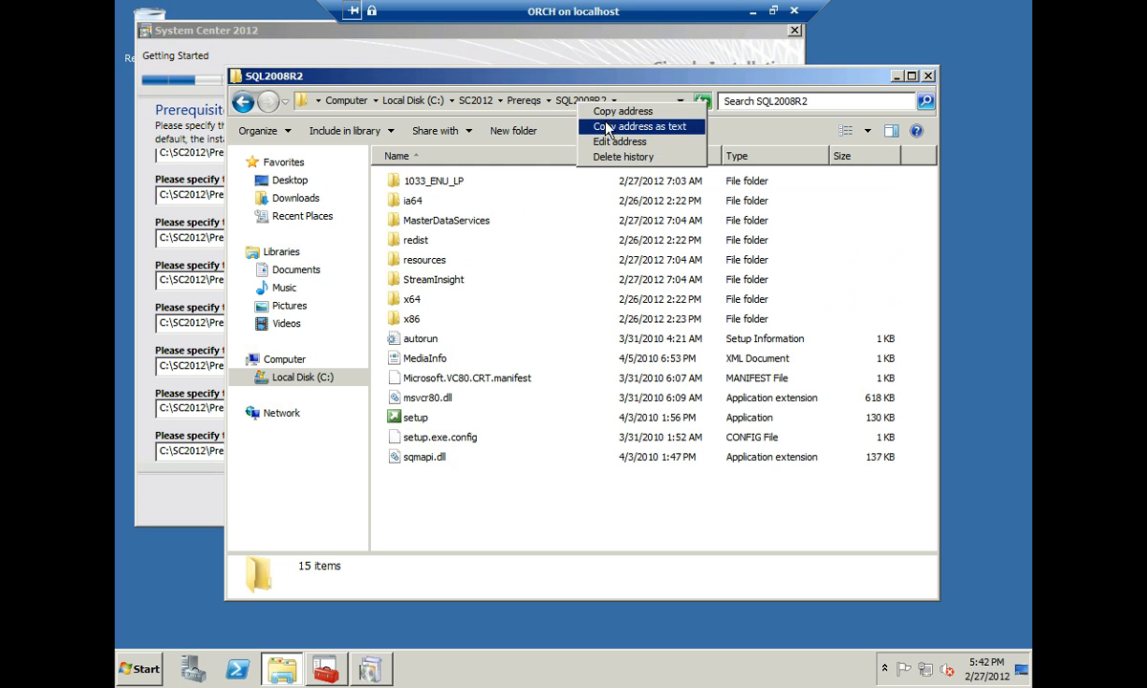
{"action": "left_click", "coordinate": [590, 125]}
{"action": "left_click", "coordinate": [180, 162]}
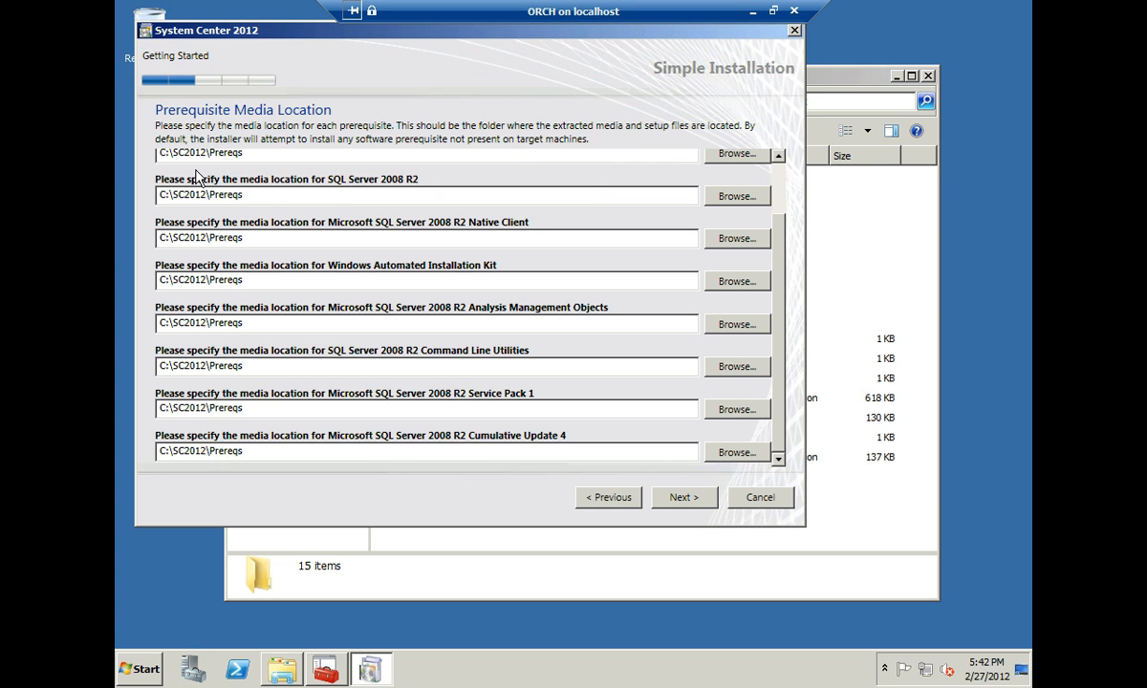
{"action": "left_click_drag", "start_coordinate": [250, 198], "coordinate": [133, 200]}
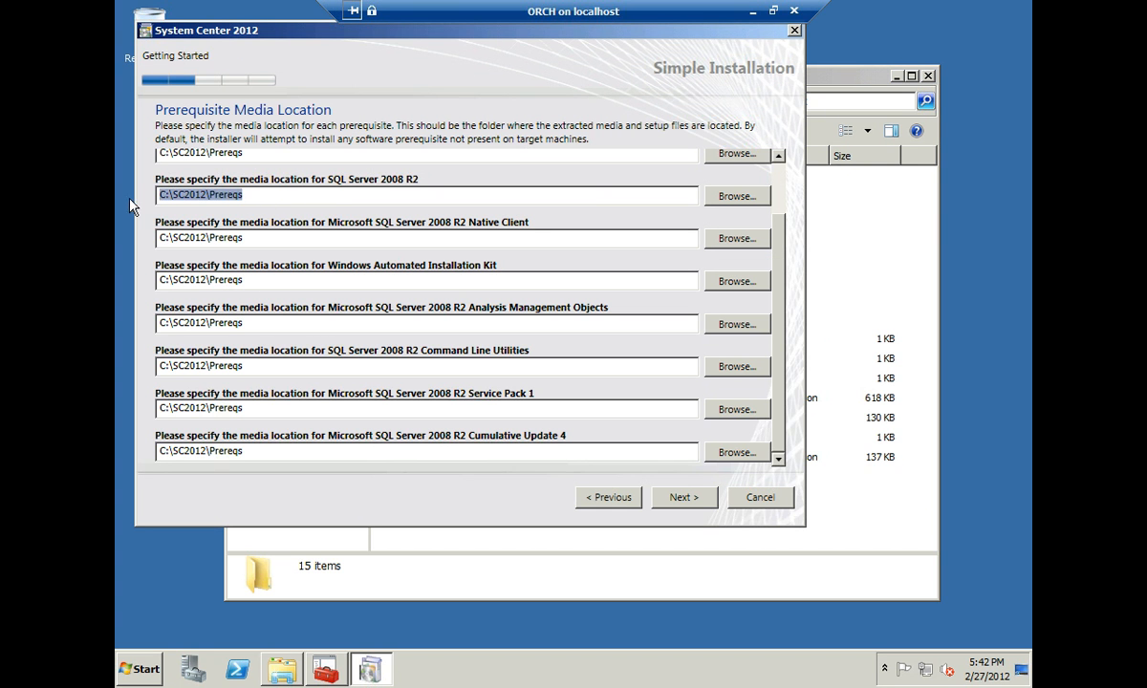
{"action": "key", "text": "ctrl+v"}
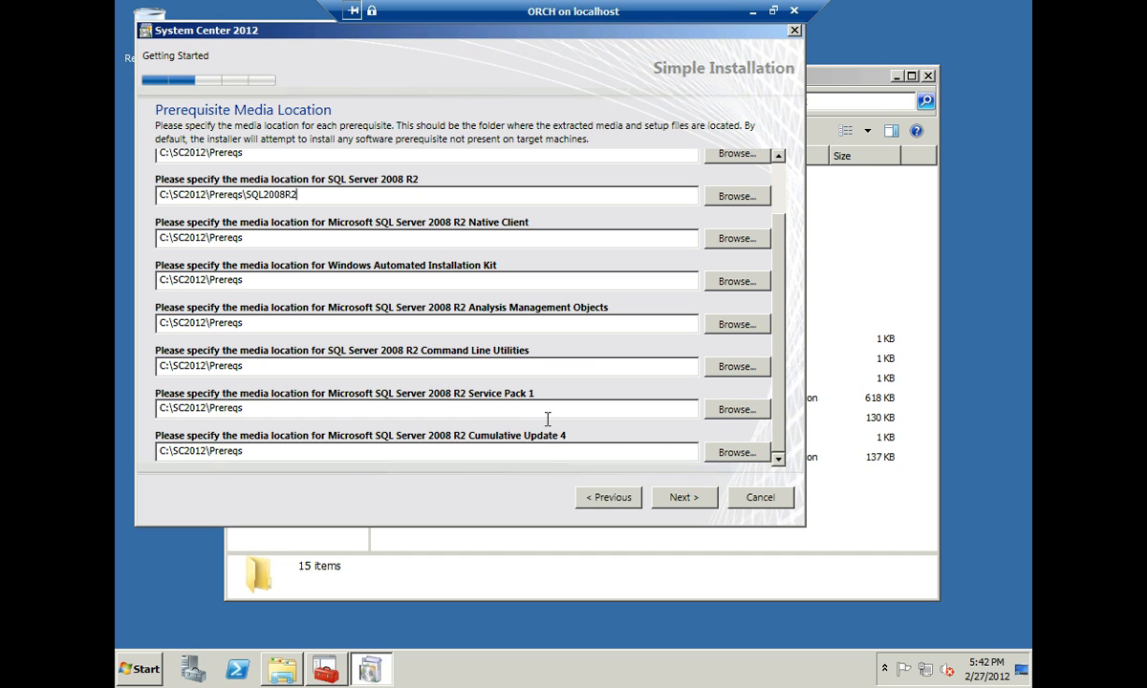
{"action": "left_click", "coordinate": [683, 498]}
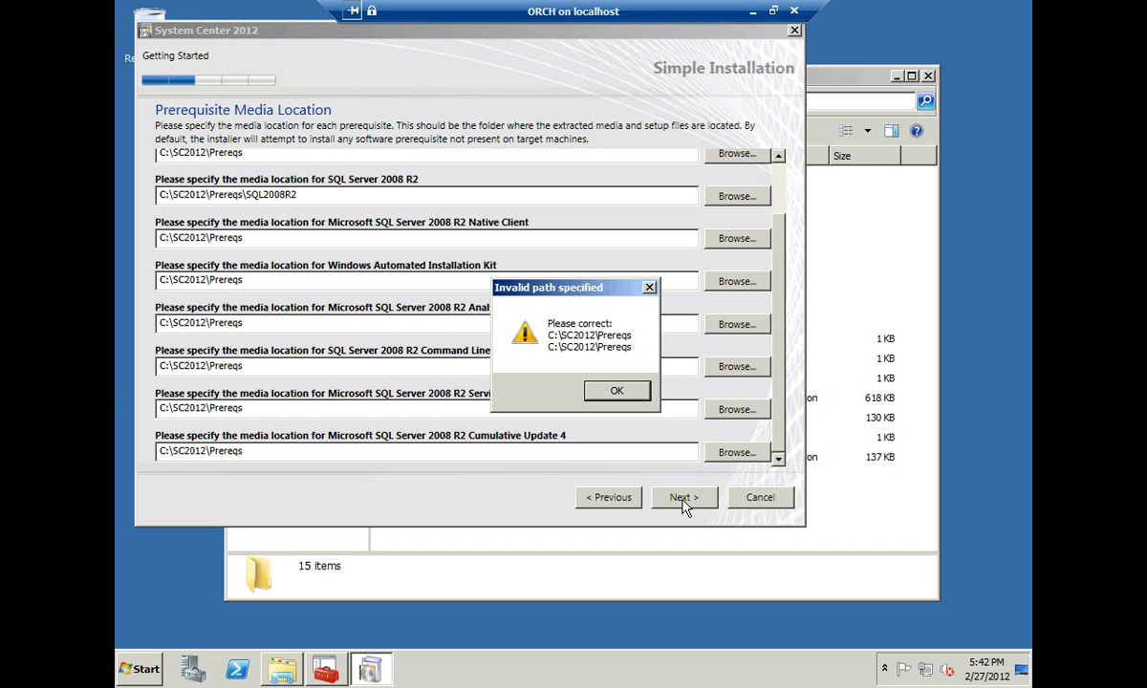
{"action": "left_click", "coordinate": [615, 390]}
- Change the Cumulative Update 4 path to end in \SQLCU4
{"action": "left_click", "coordinate": [868, 231]}
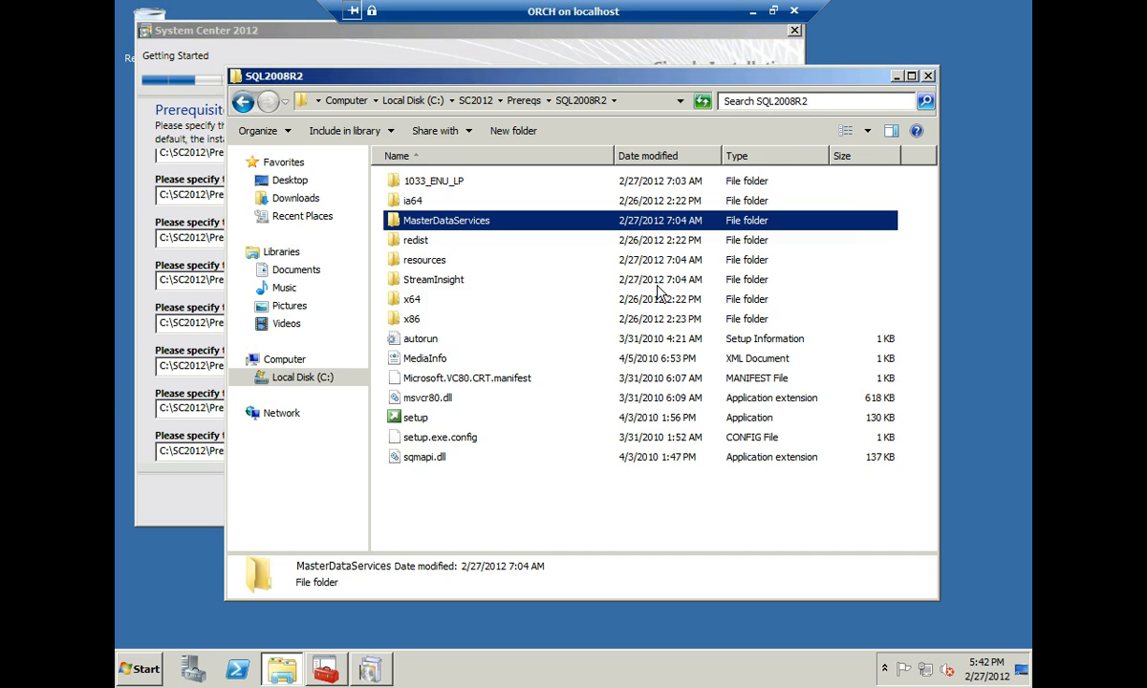
{"action": "key", "text": "BackSpace"}
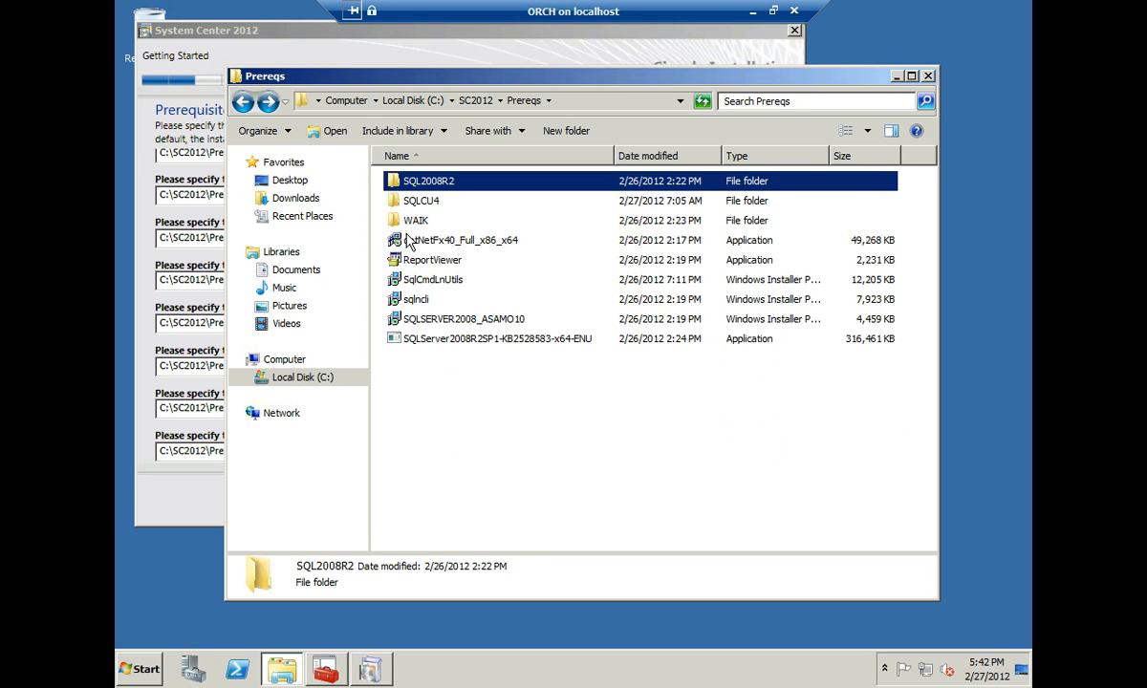
{"action": "double_click", "coordinate": [424, 204]}
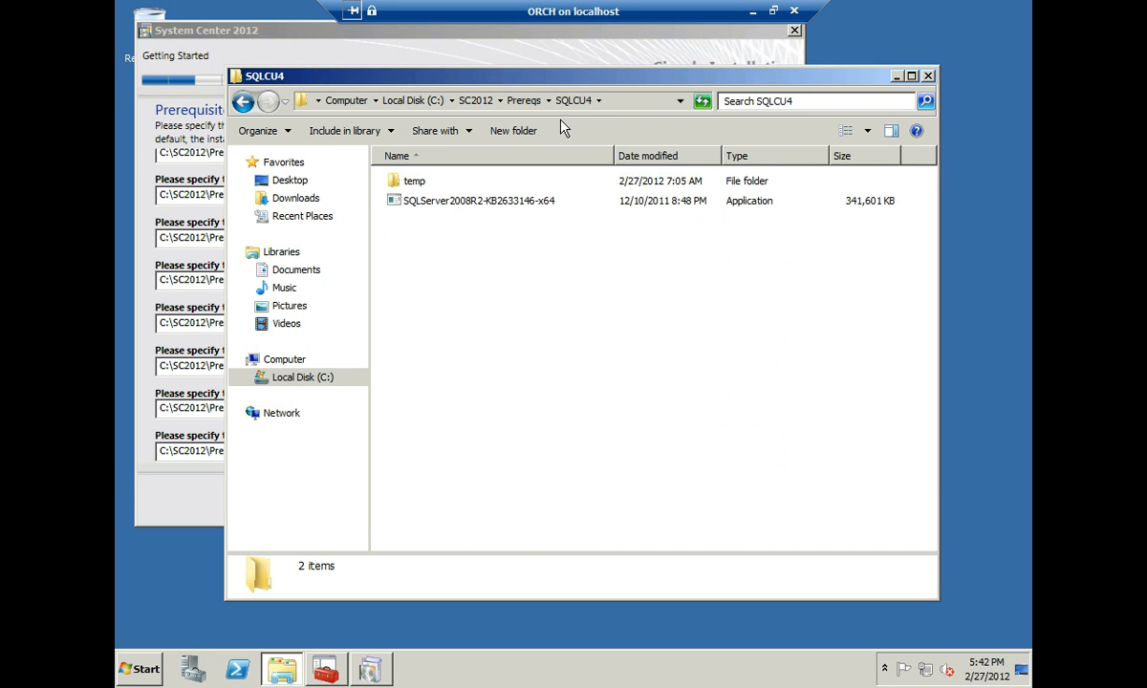
{"action": "right_click", "coordinate": [575, 100]}
{"action": "left_click", "coordinate": [583, 129]}
{"action": "left_click", "coordinate": [218, 495]}
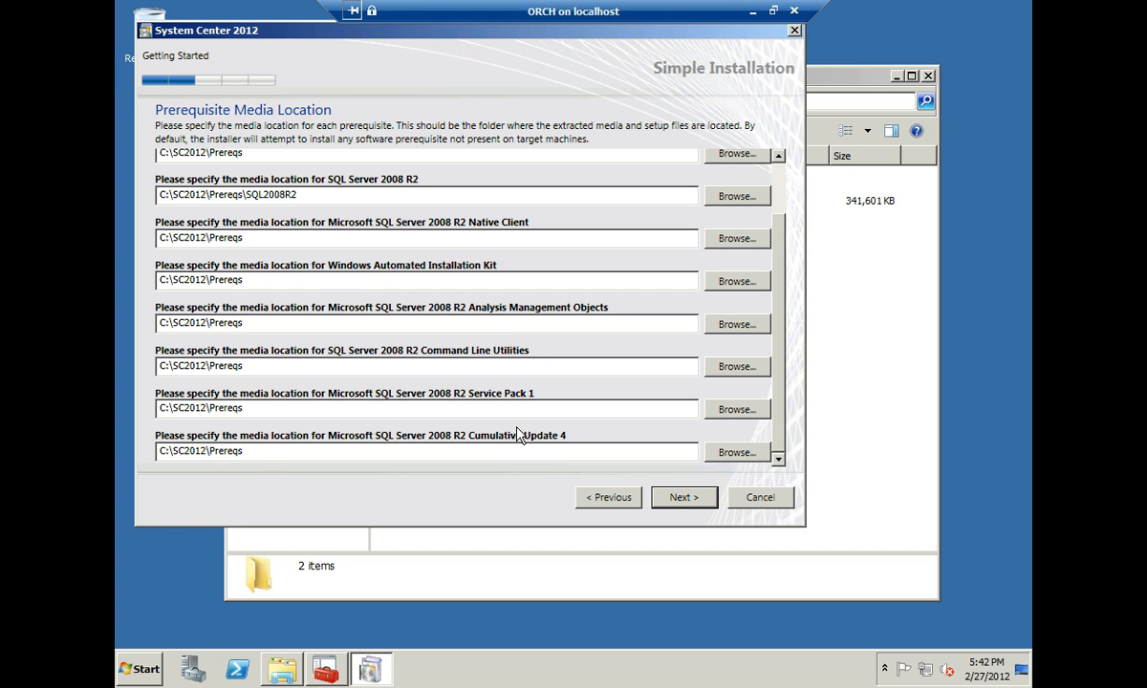
{"action": "left_click", "coordinate": [284, 453]}
{"action": "double_click", "coordinate": [228, 453]}
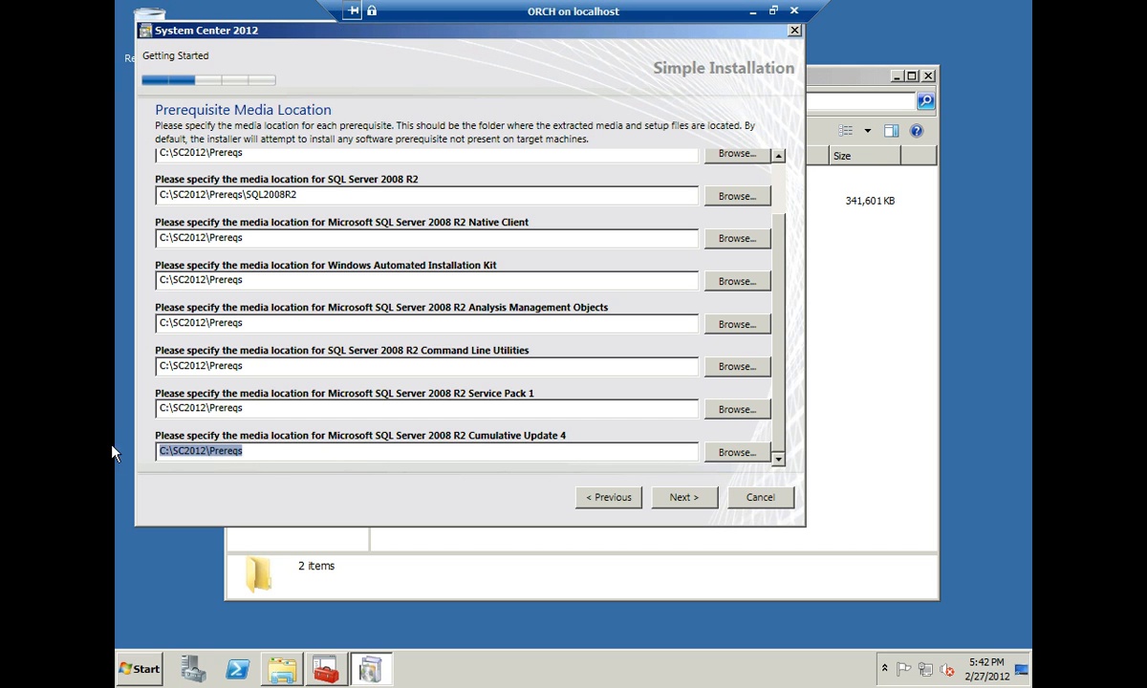
{"action": "key", "text": "End"}
{"action": "type", "text": "\\SQLCU4"}
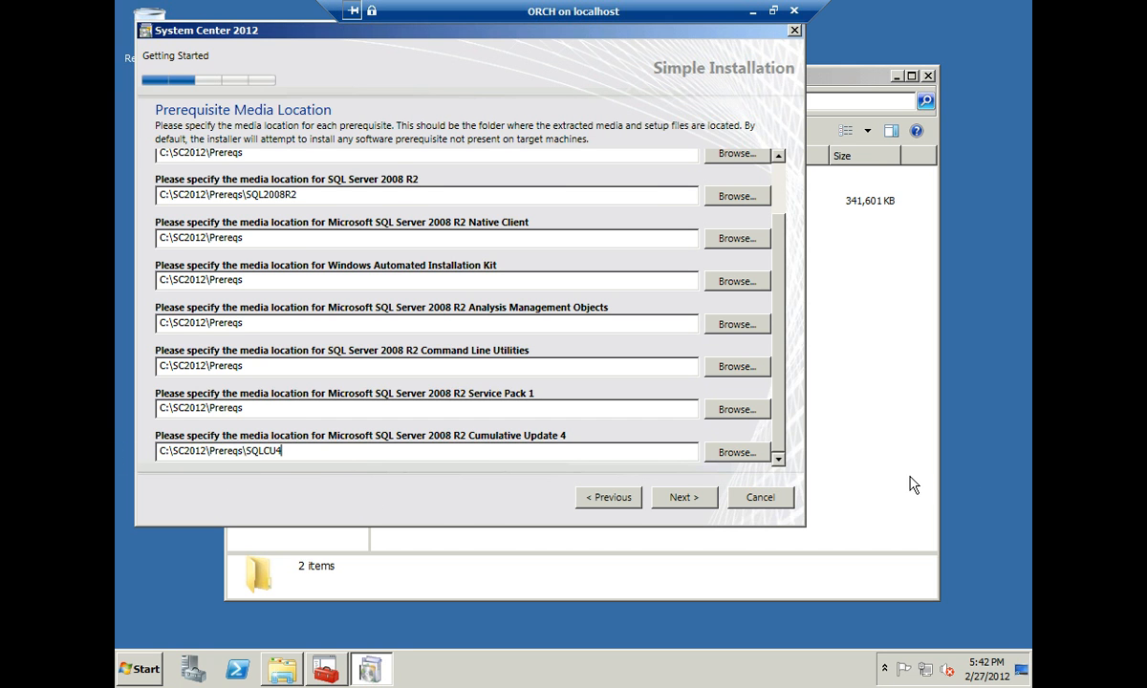
- Set the Windows AIK path to C:\SC2012\Prereqs\WAIK and continue
{"action": "left_click", "coordinate": [783, 430]}
{"action": "key", "text": "alt+Up"}
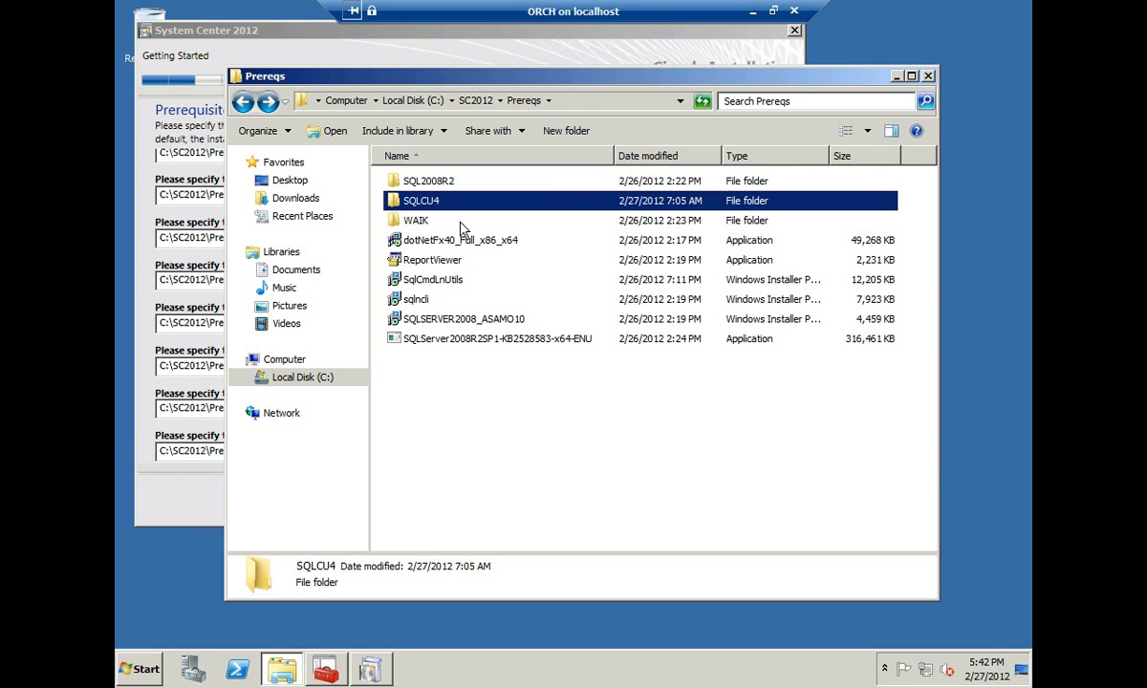
{"action": "double_click", "coordinate": [405, 220]}
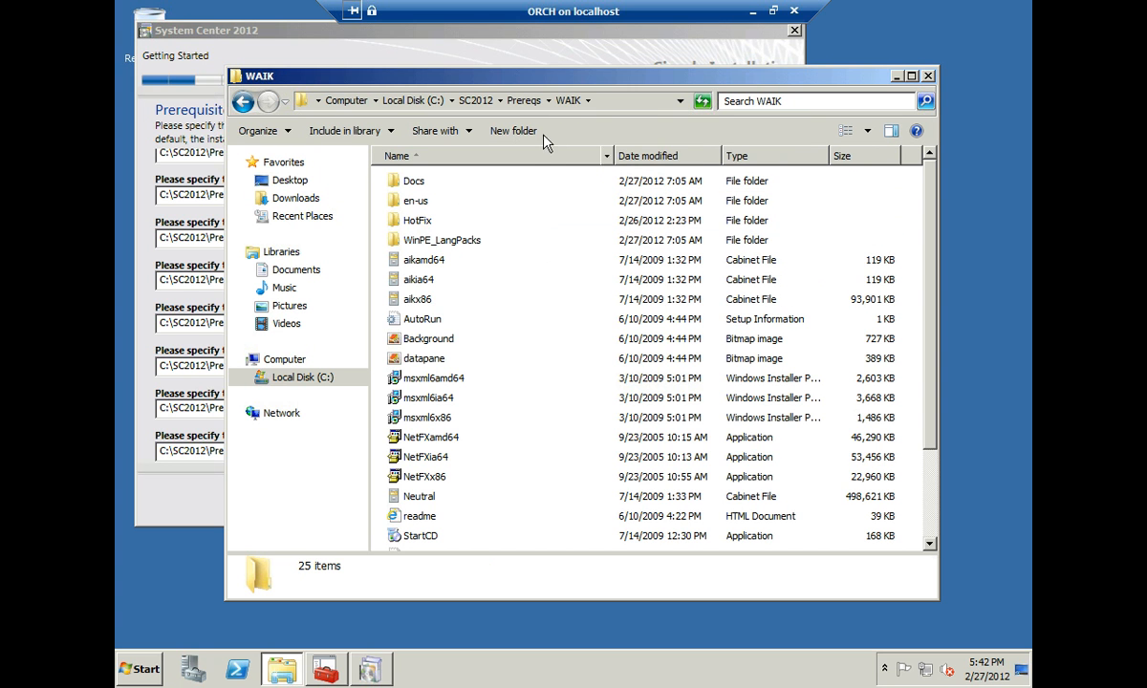
{"action": "right_click", "coordinate": [571, 101]}
{"action": "left_click", "coordinate": [616, 122]}
{"action": "left_click", "coordinate": [196, 469]}
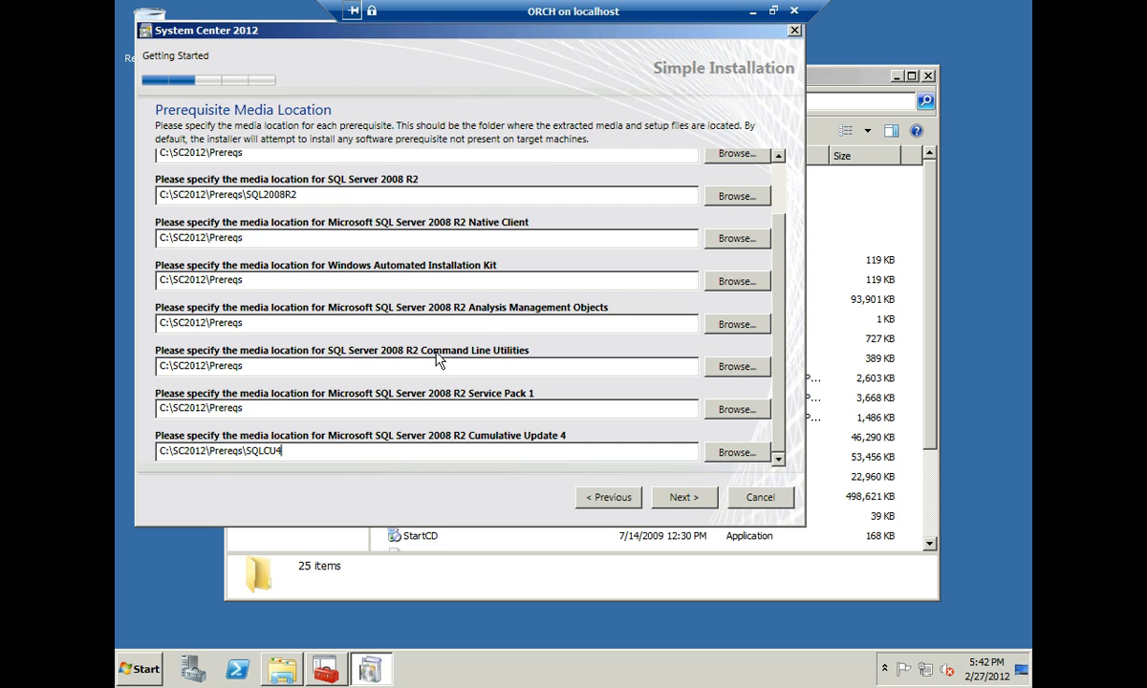
{"action": "scroll", "coordinate": [411, 336], "scroll_direction": "up", "scroll_amount": 1}
{"action": "left_click_drag", "start_coordinate": [235, 330], "coordinate": [146, 325]}
{"action": "key", "text": "ctrl+v"}
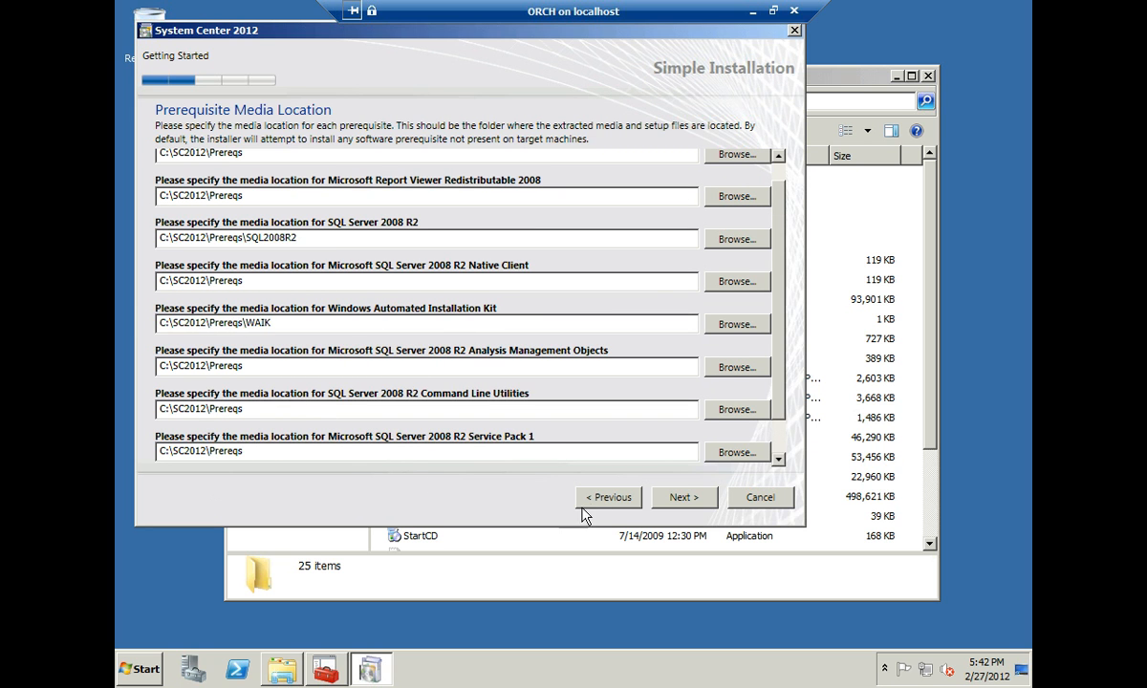
{"action": "left_click", "coordinate": [685, 503]}
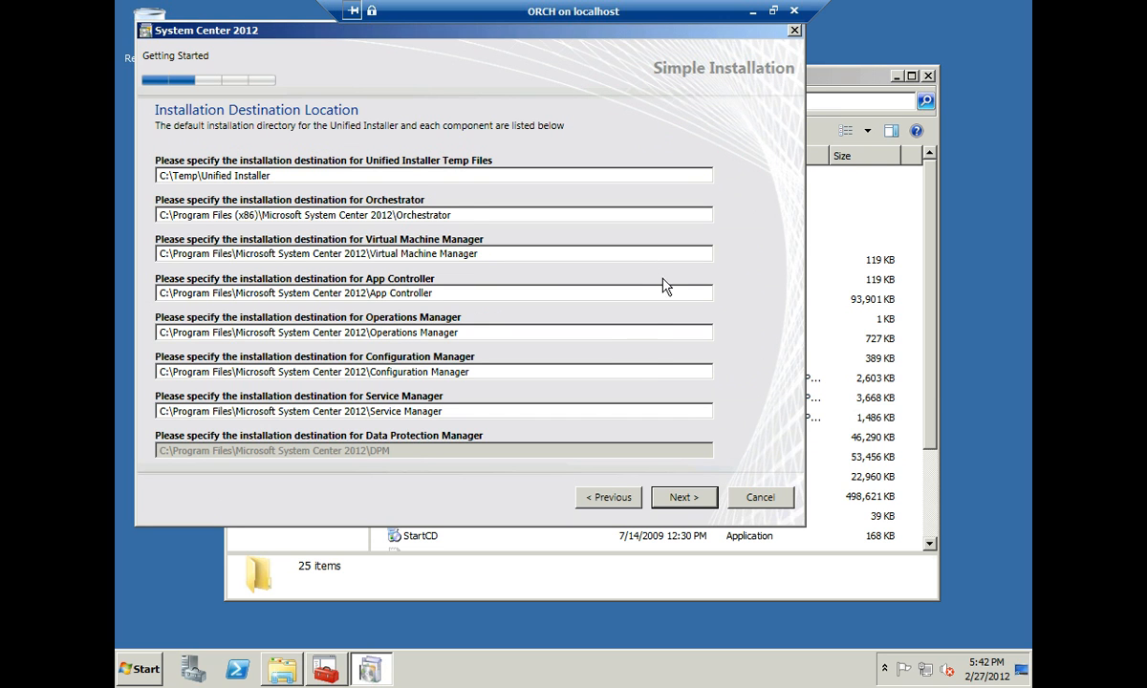
- Keep the default install destinations and enter the AppController and OpsMan server names
{"action": "left_click", "coordinate": [685, 498]}
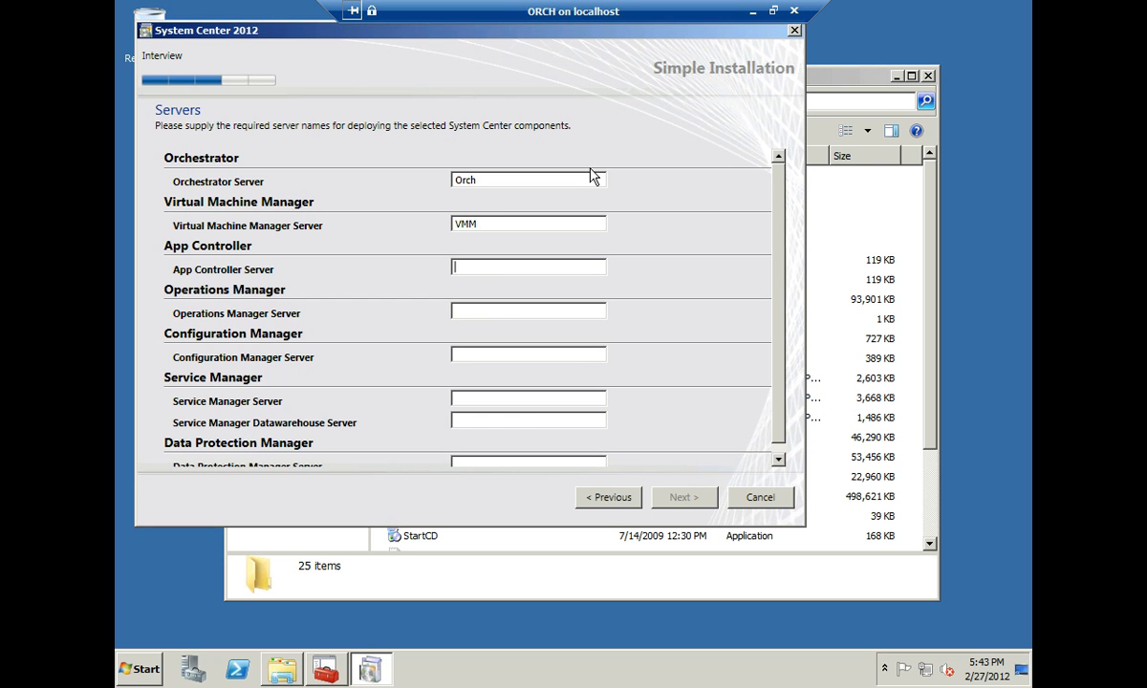
{"action": "type", "text": "ler"}
{"action": "key", "text": "Tab"}
{"action": "type", "text": "OpsMan"}
{"action": "key", "text": "Tab"}
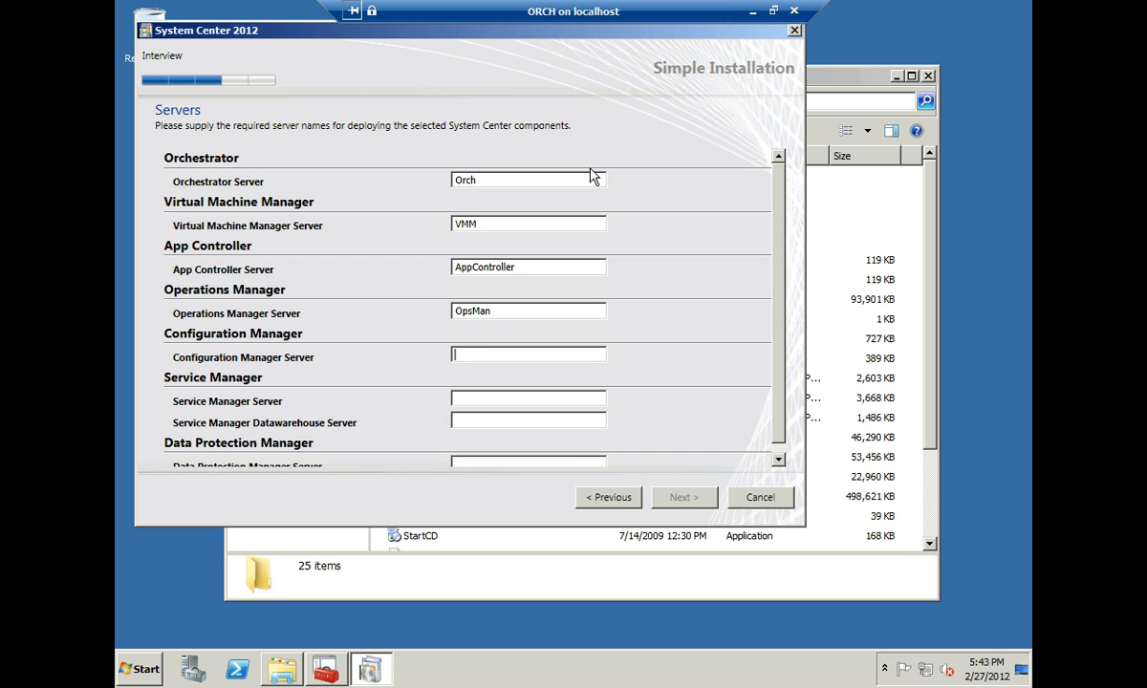
- Enter ConfigMan, SCSM, SCSMDW and DPM as the remaining server names and continue
{"action": "type", "text": "ConfigMan"}
{"action": "key", "text": "Tab"}
{"action": "type", "text": "SCSM"}
{"action": "key", "text": "Tab"}
{"action": "type", "text": "SCSMDW"}
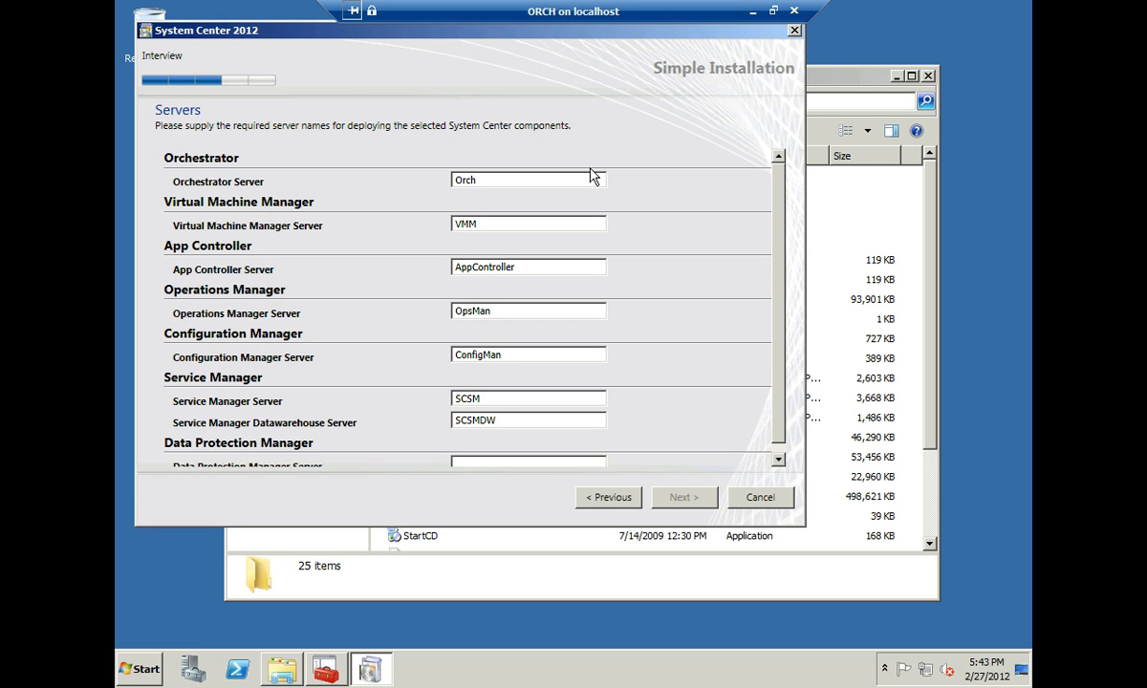
{"action": "key", "text": "Tab"}
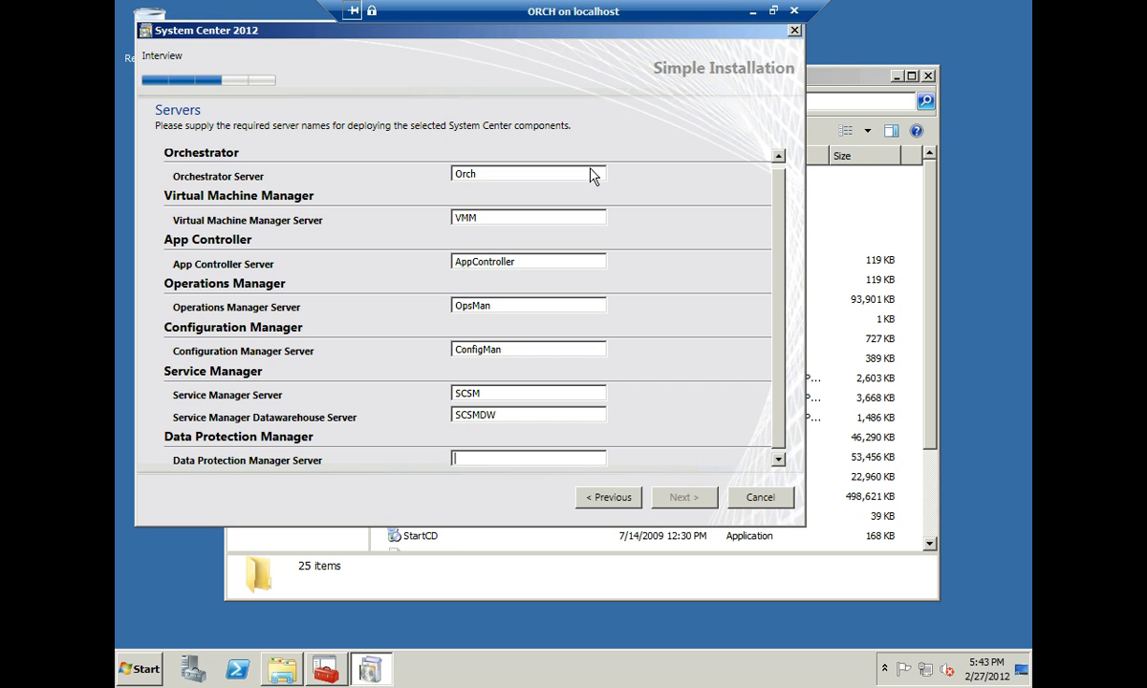
{"action": "type", "text": "DPM"}
{"action": "scroll", "coordinate": [728, 403], "scroll_direction": "down", "scroll_amount": 1}
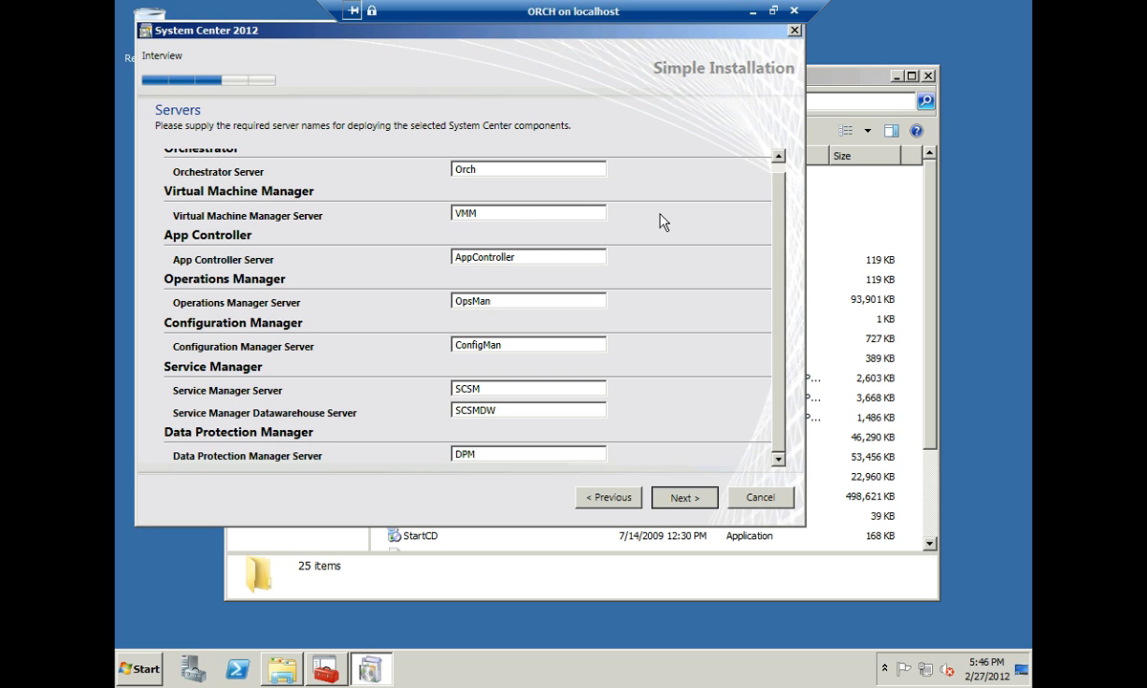
{"action": "key", "text": "Return"}
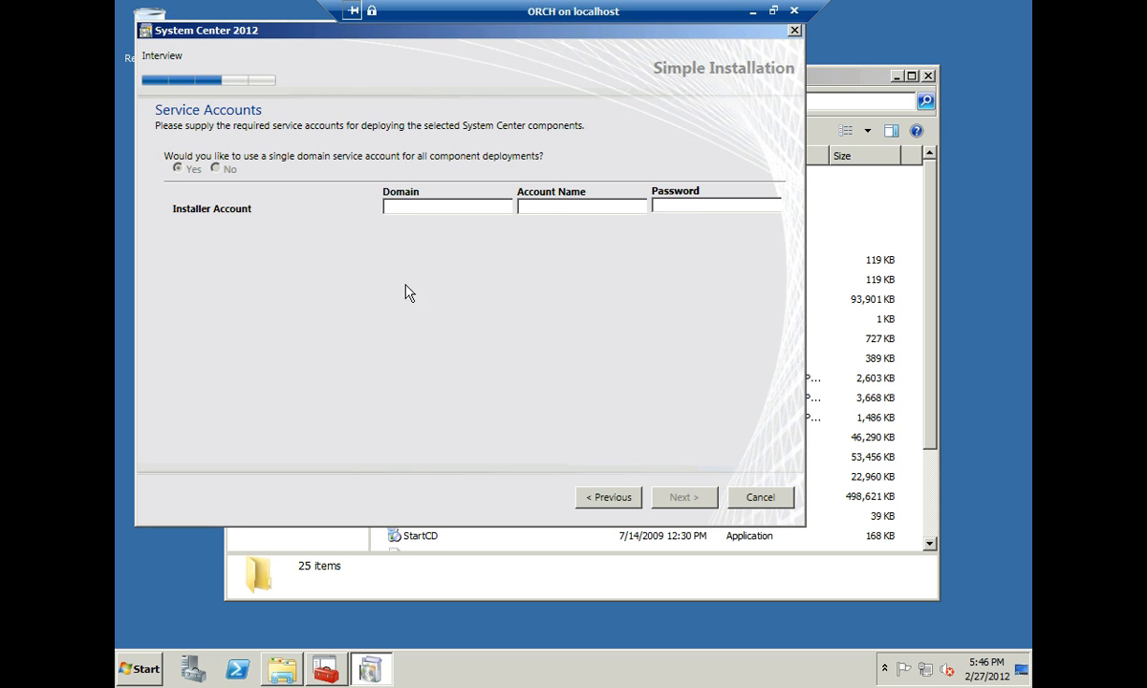
- Enter the installer account's domain, the account name Admin and its password, then continue
{"action": "left_click", "coordinate": [401, 212]}
{"action": "type", "text": "Remde"}
{"action": "key", "text": "Tab"}
{"action": "type", "text": "Admin"}
{"action": "key", "text": "Tab"}
{"action": "type", "text": "********"}
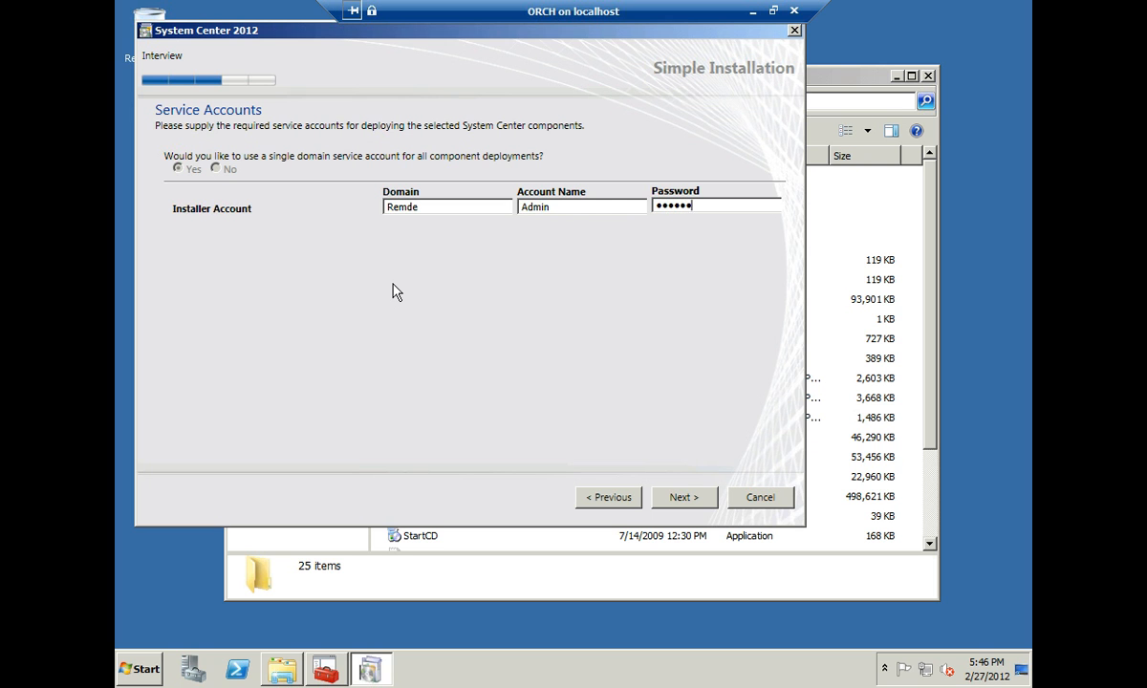
{"action": "left_click", "coordinate": [680, 503]}
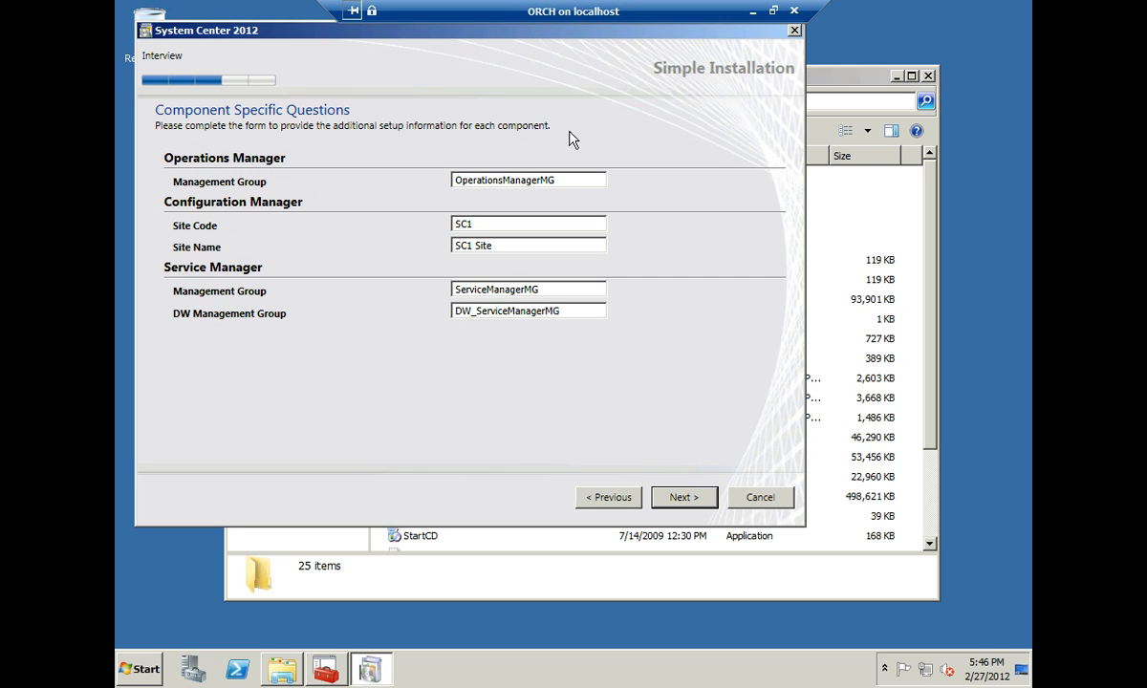
- Keep the default component answers, then opt in to CEIP, anonymous error reporting and Microsoft Update
{"action": "left_click", "coordinate": [684, 497]}
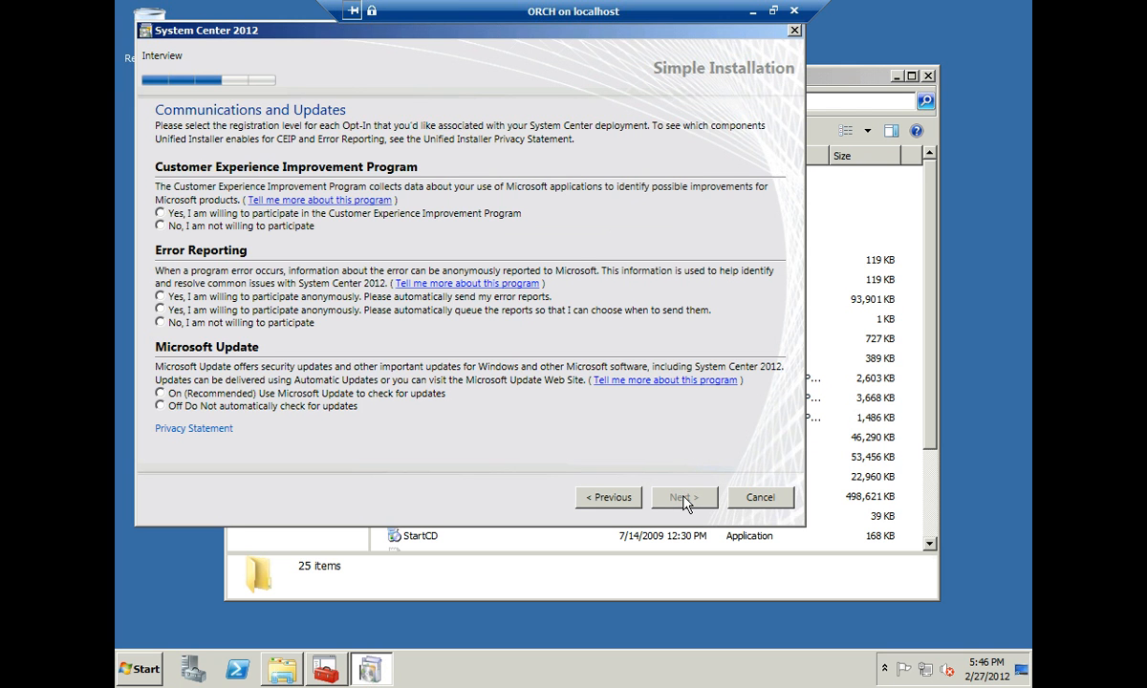
{"action": "left_click", "coordinate": [160, 213]}
{"action": "left_click", "coordinate": [159, 296]}
{"action": "left_click", "coordinate": [160, 393]}
{"action": "left_click", "coordinate": [684, 504]}
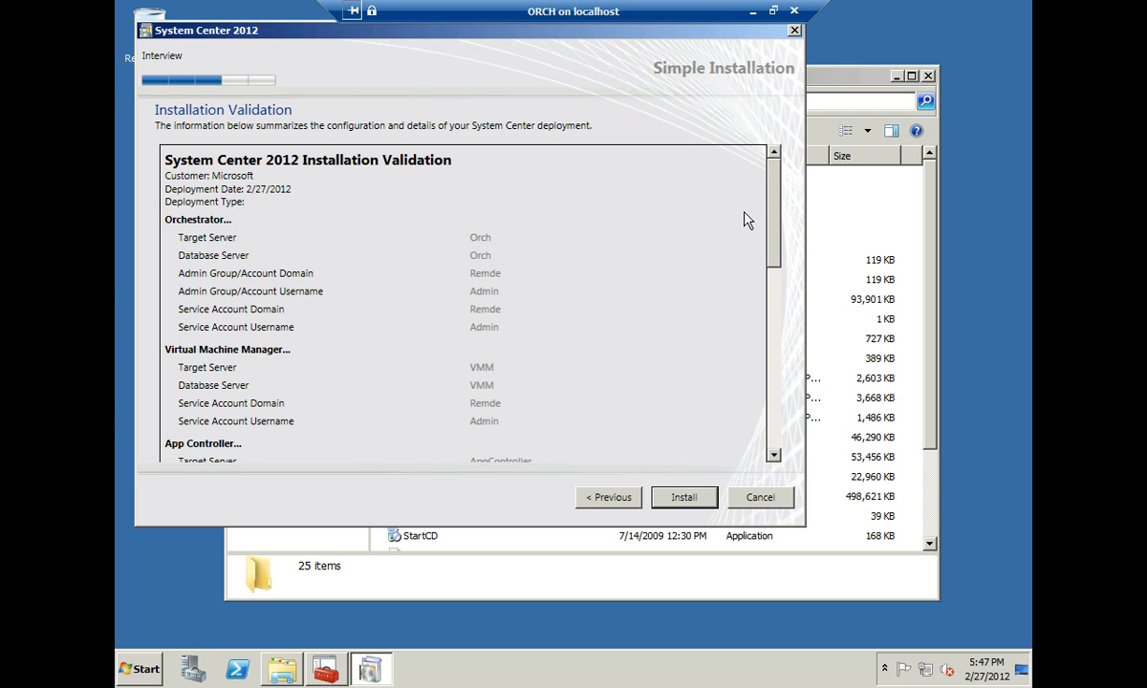
{"action": "left_click_drag", "start_coordinate": [774, 182], "coordinate": [801, 153]}
- Start the System Center installation and scroll through the Deployment Progress results
{"action": "left_click", "coordinate": [688, 500]}
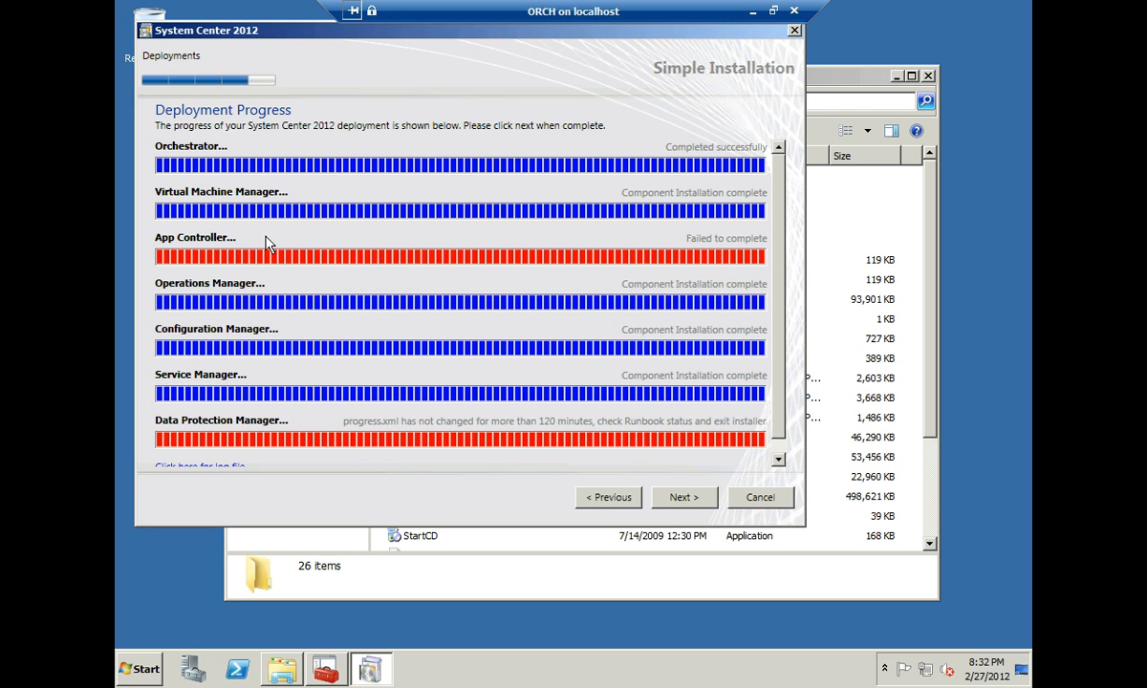
{"action": "scroll", "coordinate": [778, 284], "scroll_direction": "down", "scroll_amount": 2}
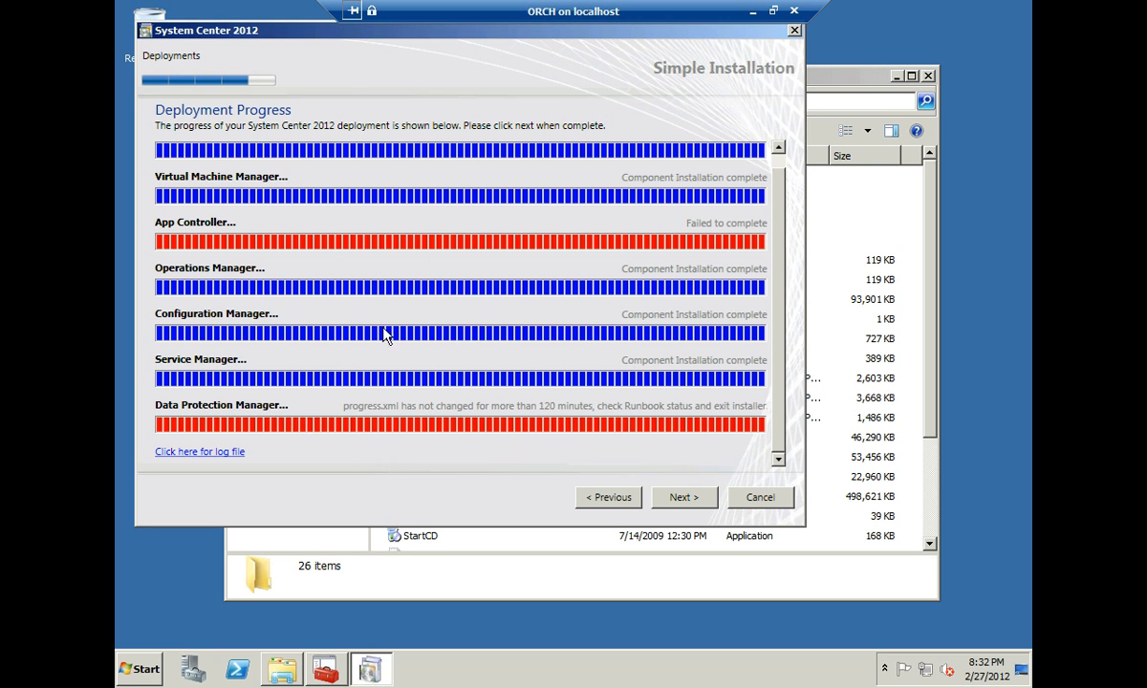
{"action": "left_click", "coordinate": [206, 460]}
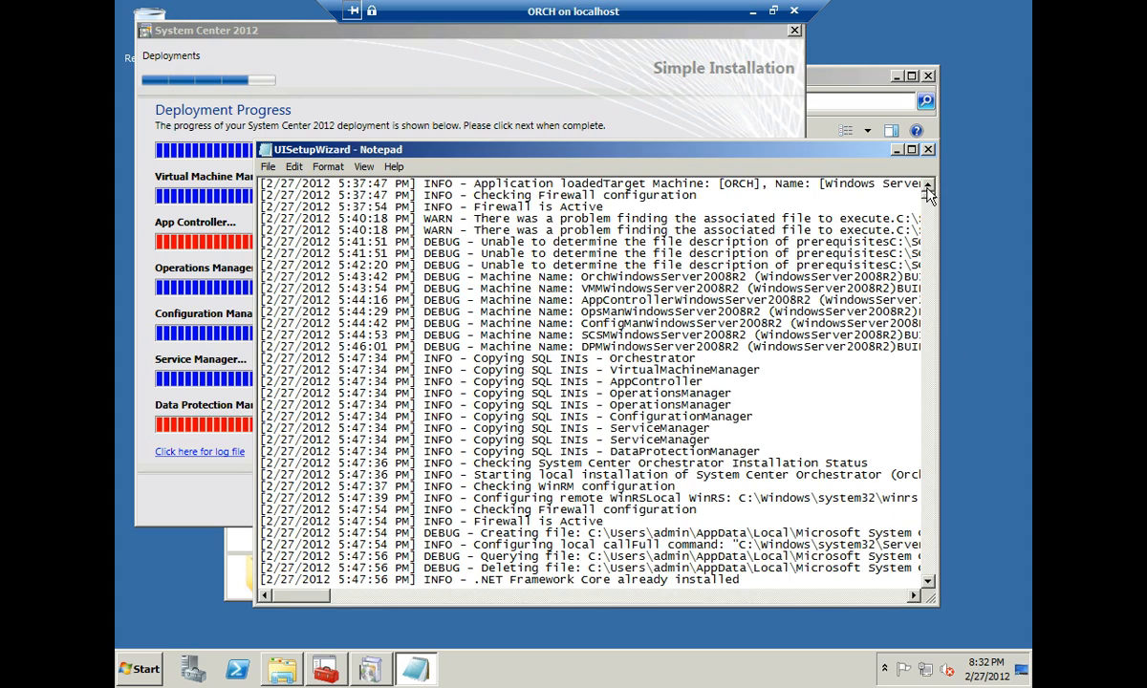
{"action": "left_click_drag", "start_coordinate": [927, 188], "coordinate": [932, 587]}
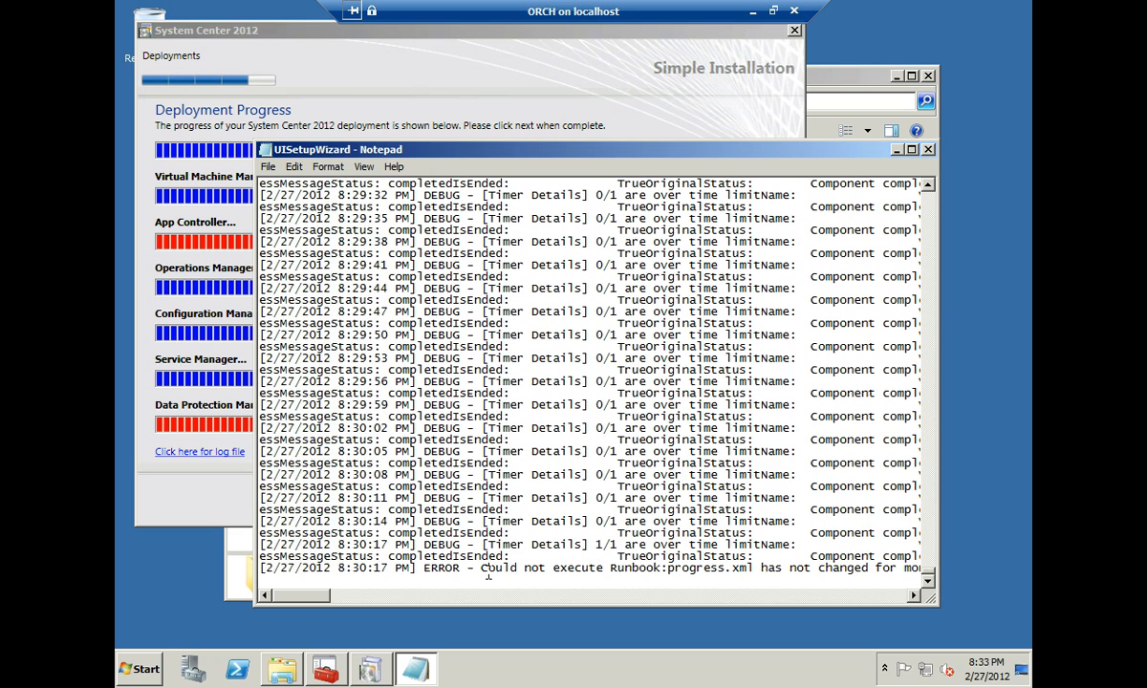
{"action": "mouse_move", "coordinate": [302, 600]}
{"action": "left_mouse_down"}
{"action": "mouse_move", "coordinate": [365, 600]}
{"action": "mouse_move", "coordinate": [297, 596]}
{"action": "left_mouse_up"}
{"action": "left_click", "coordinate": [291, 167]}
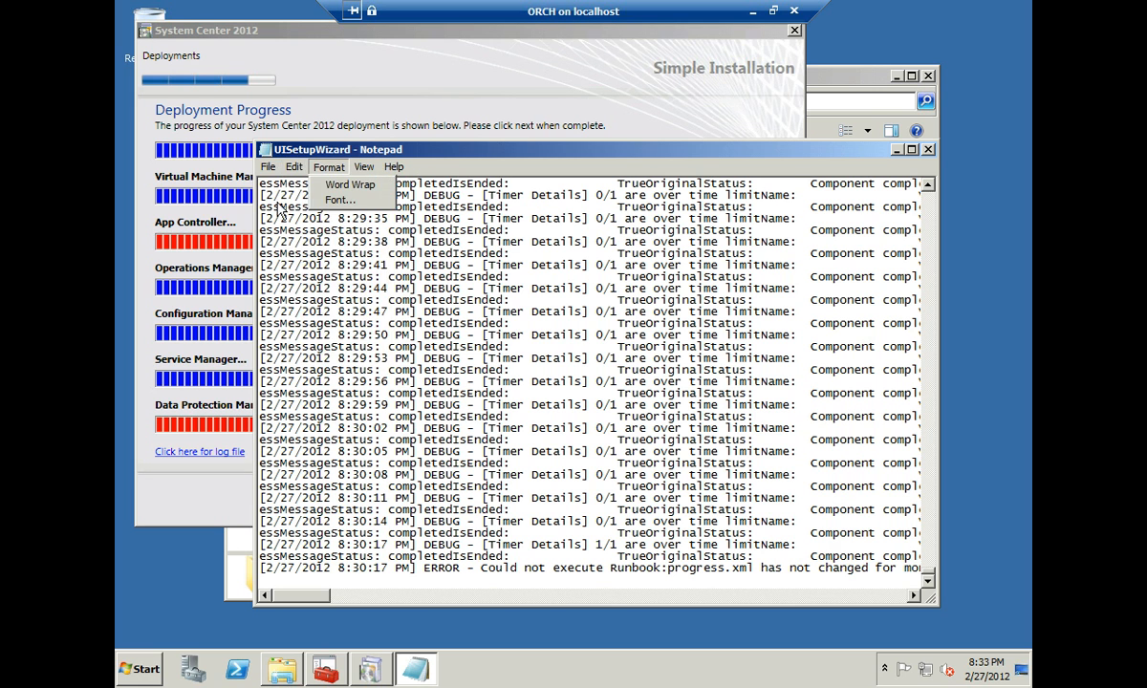
{"action": "left_click", "coordinate": [293, 167]}
{"action": "left_click", "coordinate": [293, 167]}
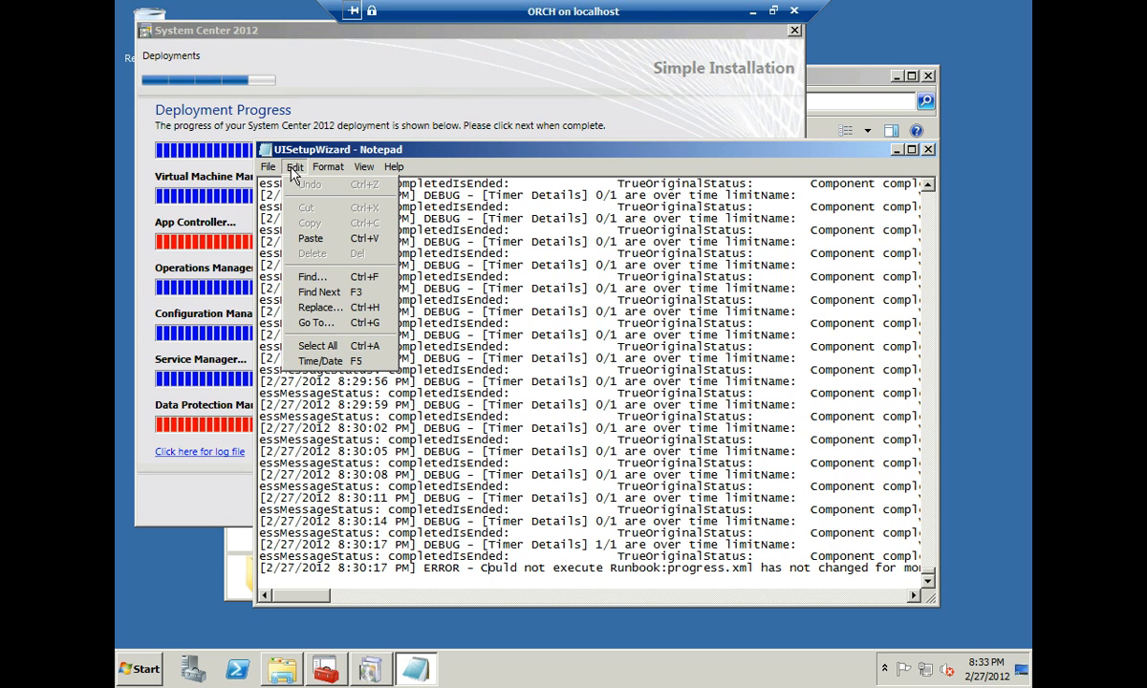
{"action": "left_click", "coordinate": [319, 277]}
{"action": "type", "text": "Ap"}
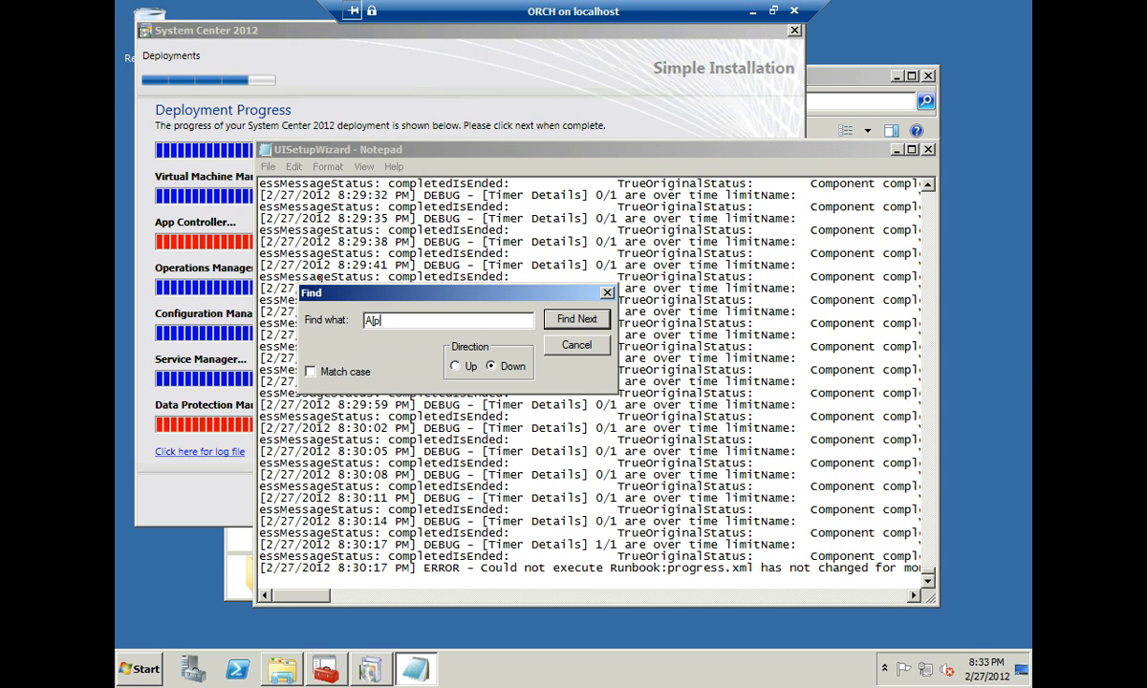
{"action": "type", "text": "pController"}
{"action": "key", "text": "Return"}
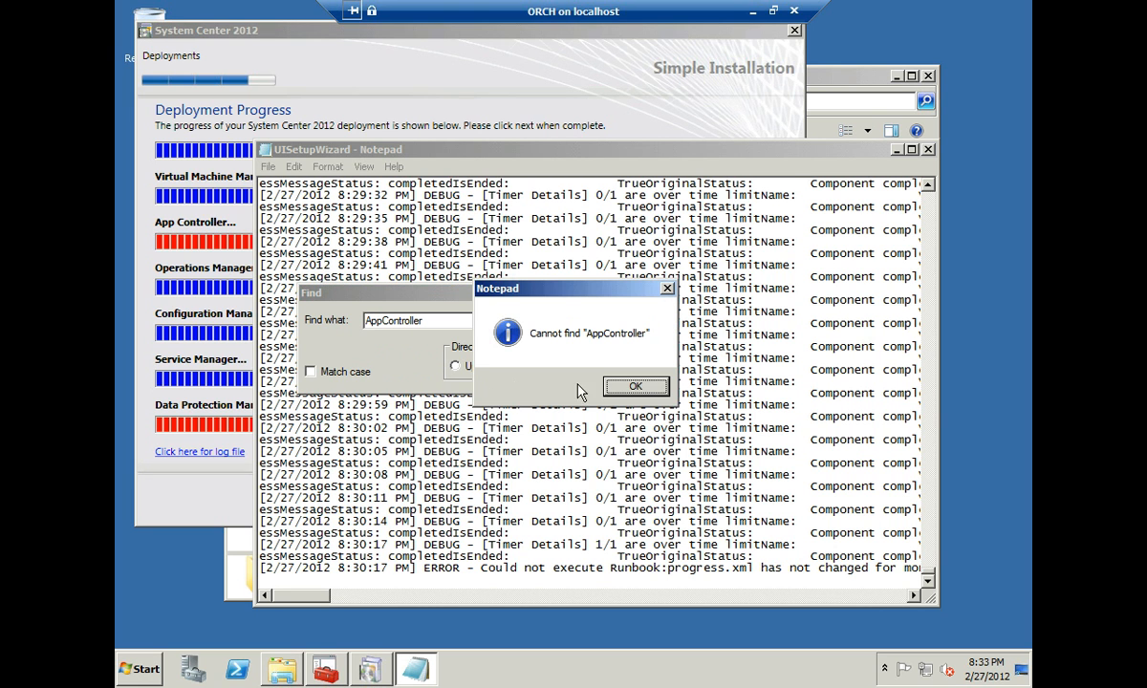
{"action": "key", "text": "Return"}
{"action": "left_click", "coordinate": [468, 370]}
{"action": "left_click", "coordinate": [578, 319]}
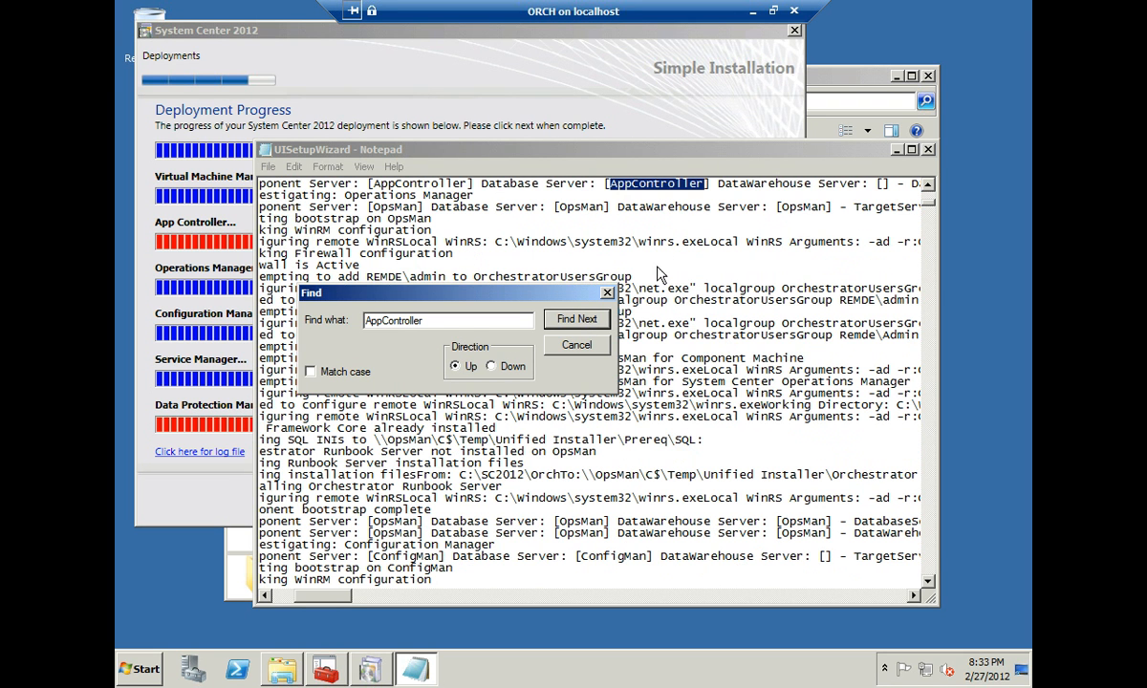
{"action": "left_click", "coordinate": [577, 345]}
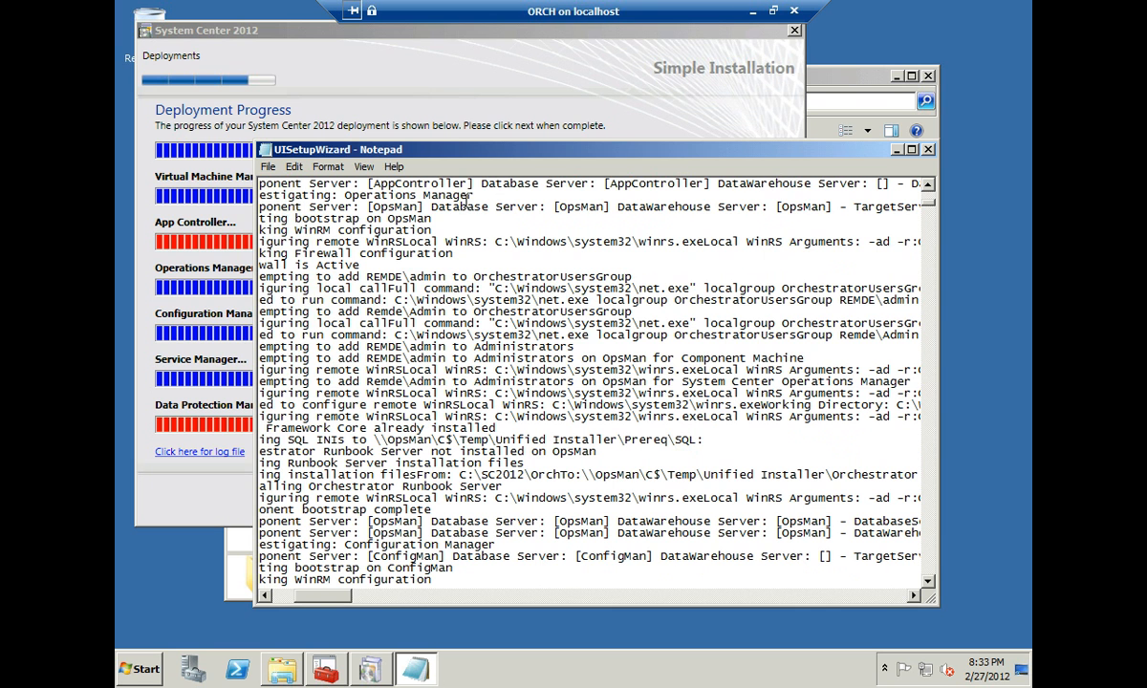
{"action": "key", "text": "Home"}
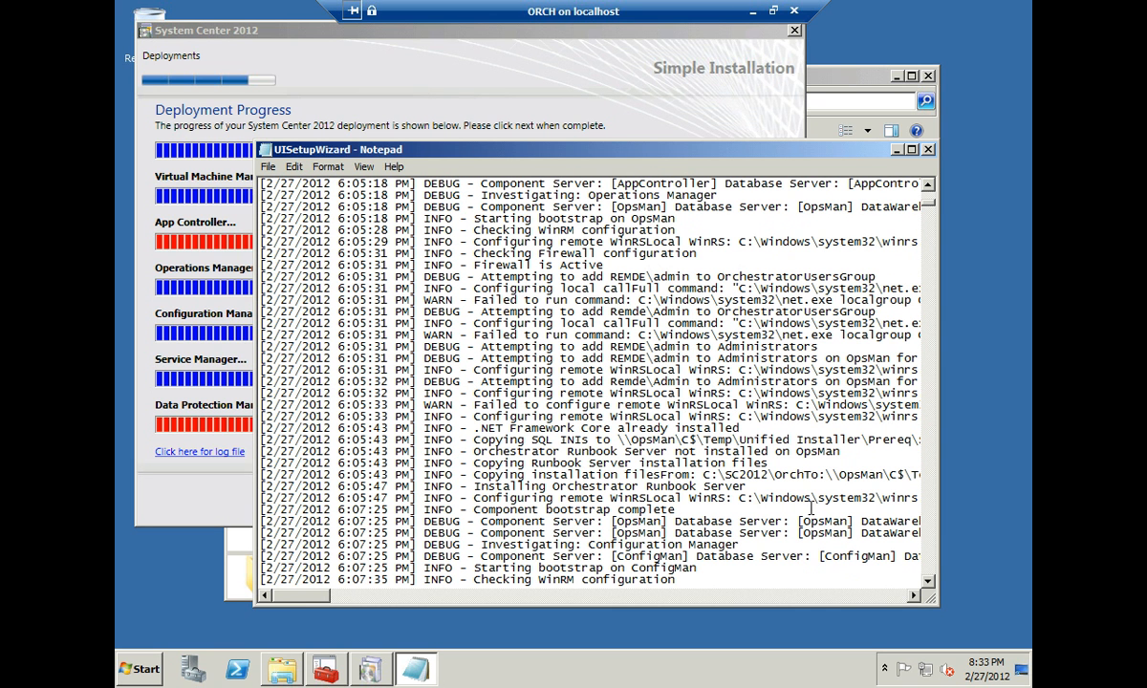
{"action": "mouse_move", "coordinate": [314, 595]}
{"action": "left_mouse_down"}
{"action": "mouse_move", "coordinate": [389, 599]}
{"action": "mouse_move", "coordinate": [299, 599]}
{"action": "left_mouse_up"}
{"action": "left_click", "coordinate": [928, 150]}
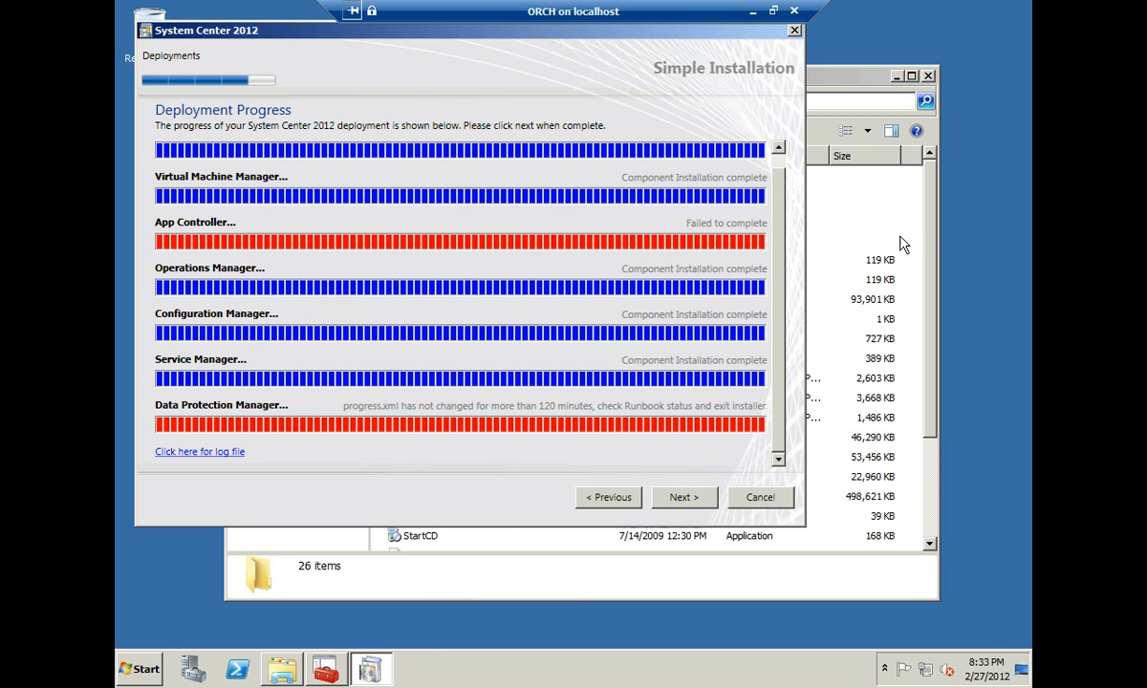
- Minimize the ORCH VM and Expression Encoder, then switch to the AppController VM on REMDE-HV2
{"action": "left_click", "coordinate": [752, 11]}
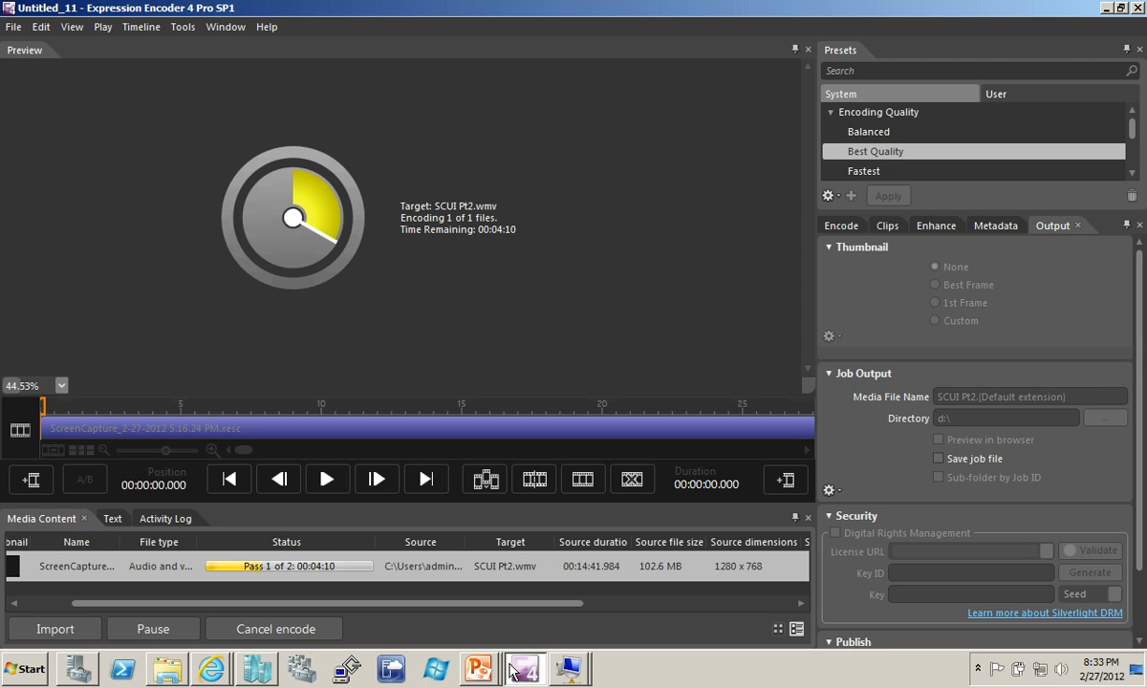
{"action": "left_click", "coordinate": [1106, 9]}
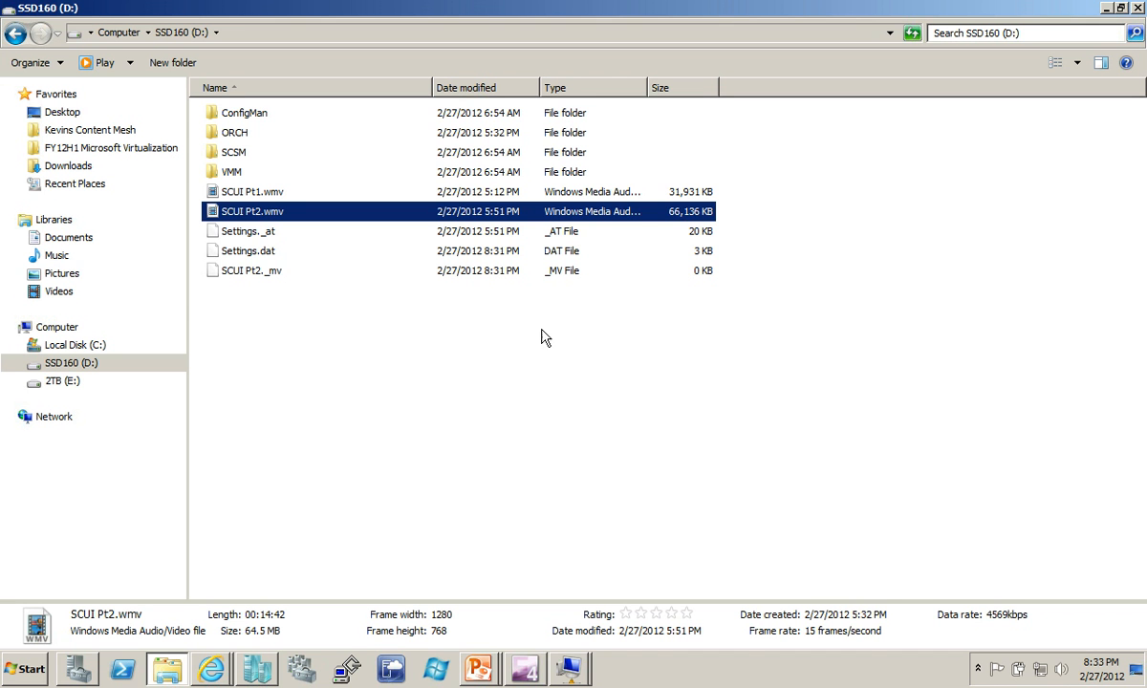
{"action": "left_click", "coordinate": [569, 674]}
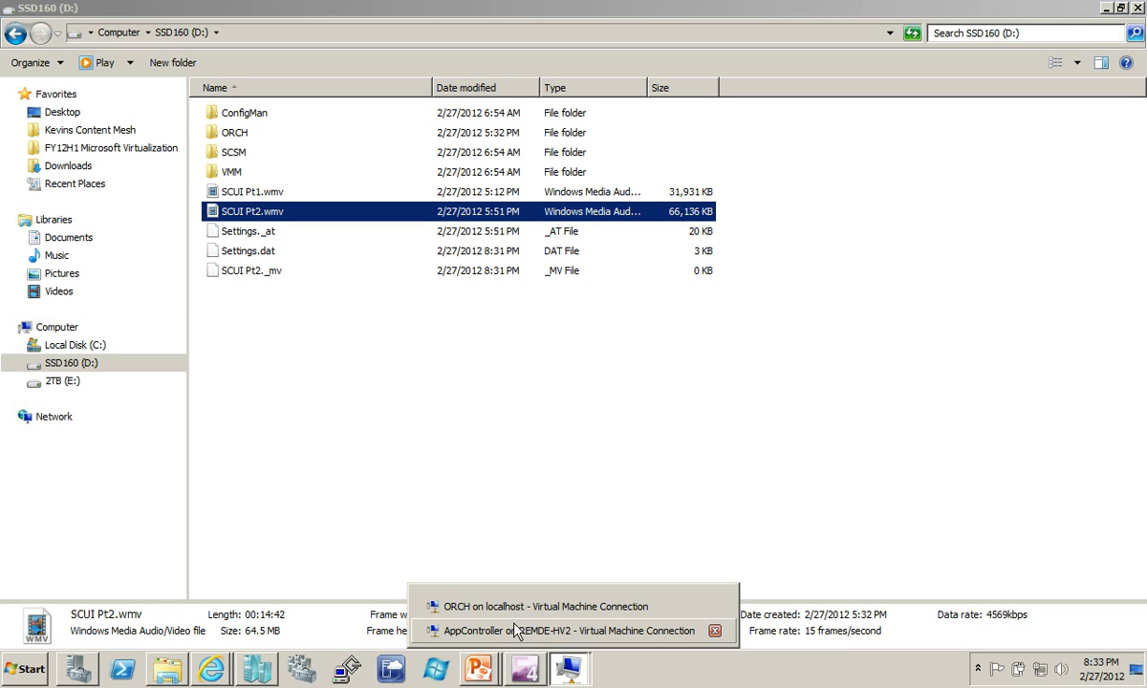
{"action": "left_click", "coordinate": [506, 633]}
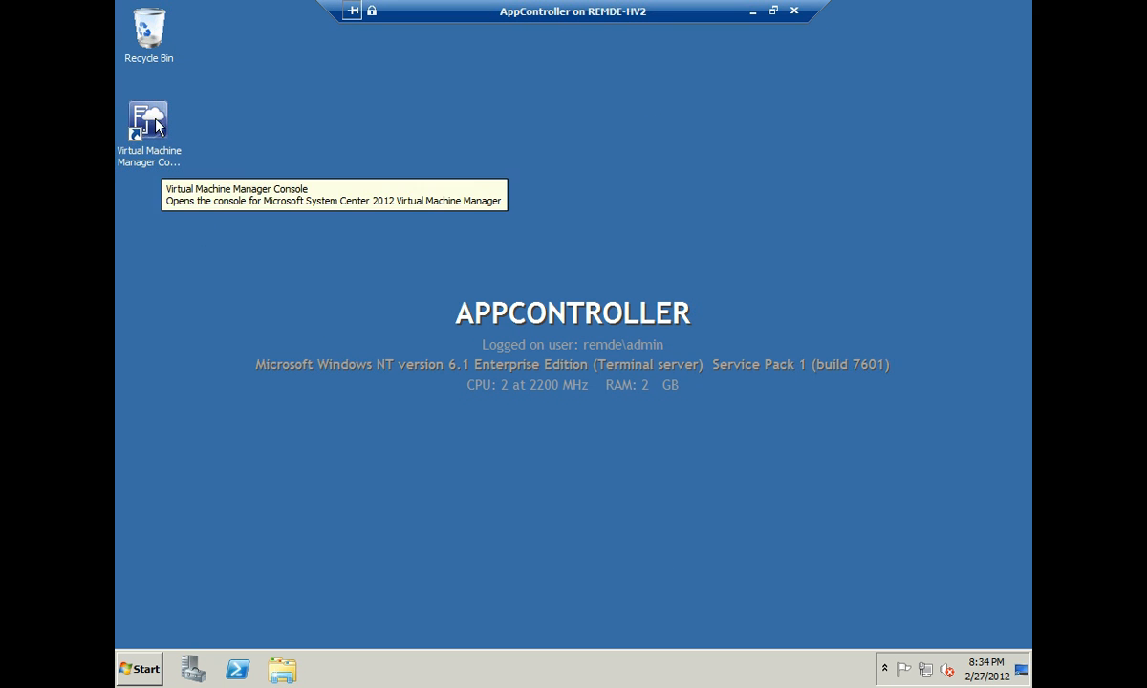
- Launch the App Controller Portal from the Start menu and continue past the certificate error
{"action": "left_click", "coordinate": [141, 671]}
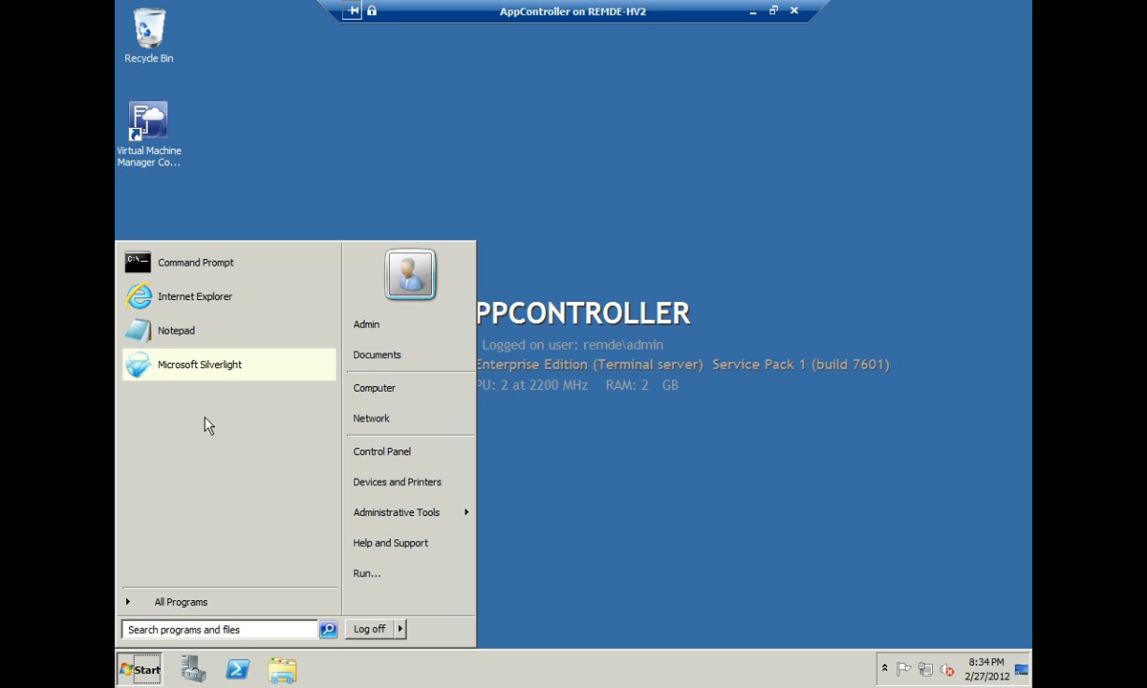
{"action": "left_click", "coordinate": [190, 602]}
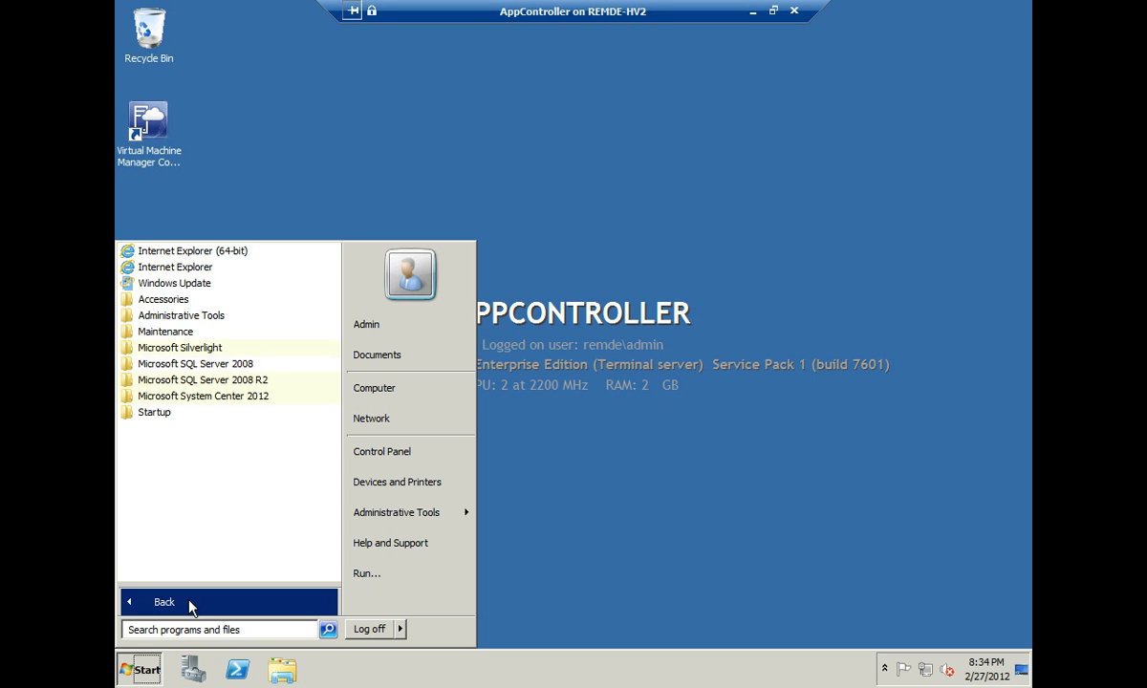
{"action": "left_click", "coordinate": [202, 397]}
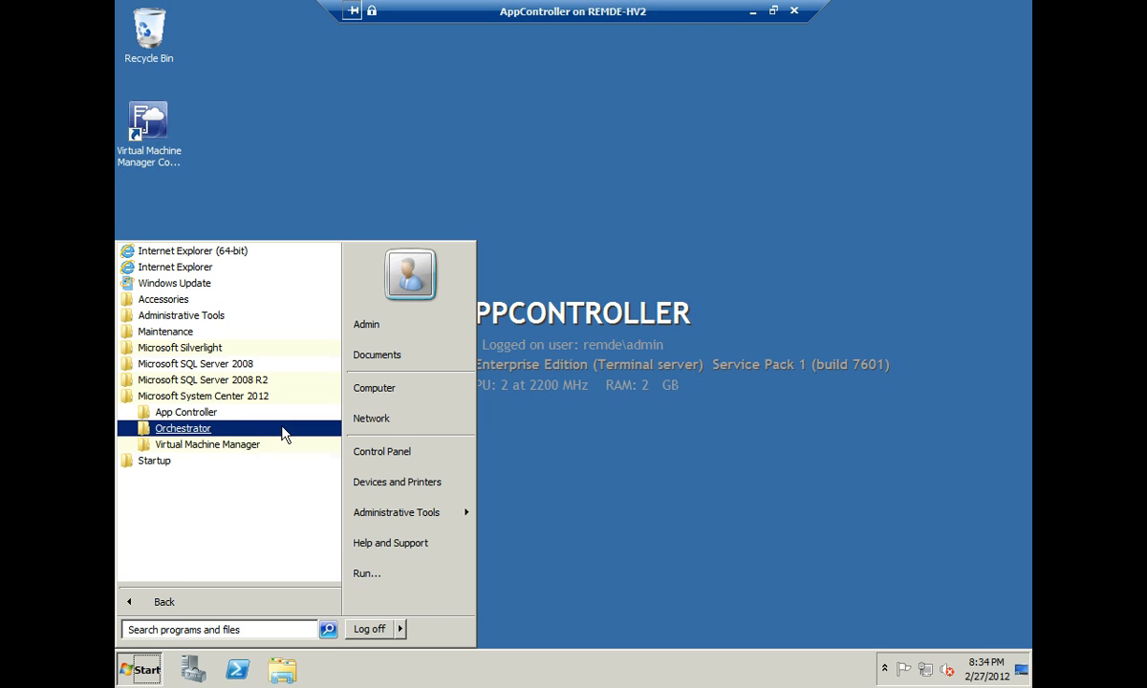
{"action": "left_click", "coordinate": [187, 412]}
{"action": "left_click", "coordinate": [184, 445]}
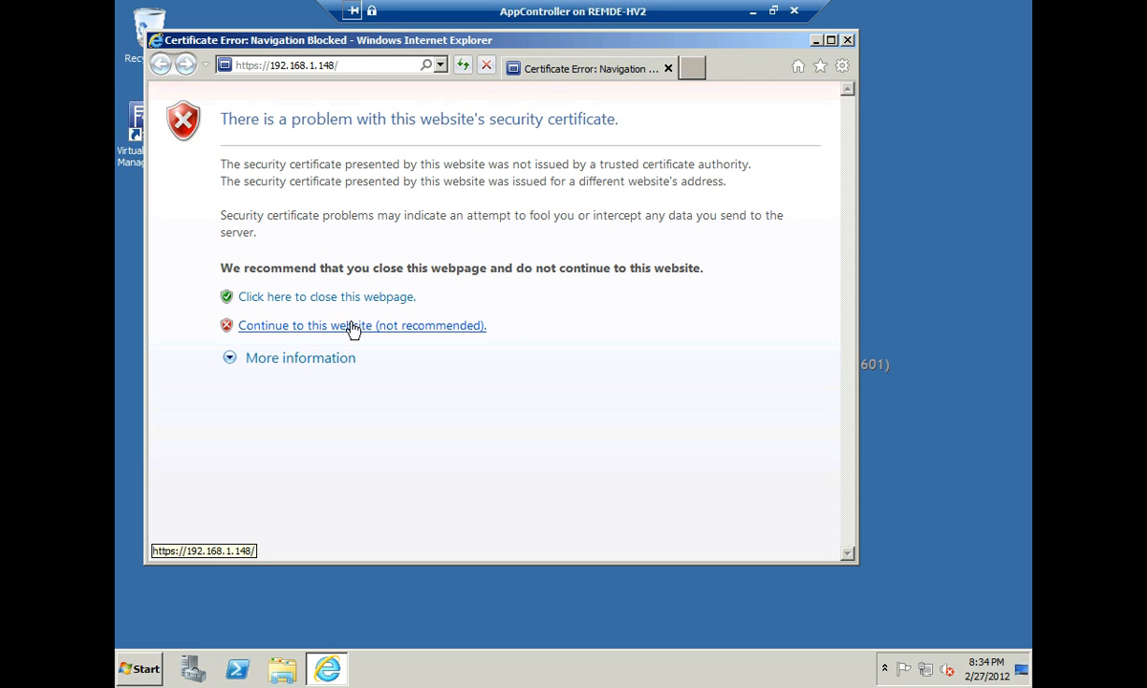
{"action": "left_click", "coordinate": [351, 328]}
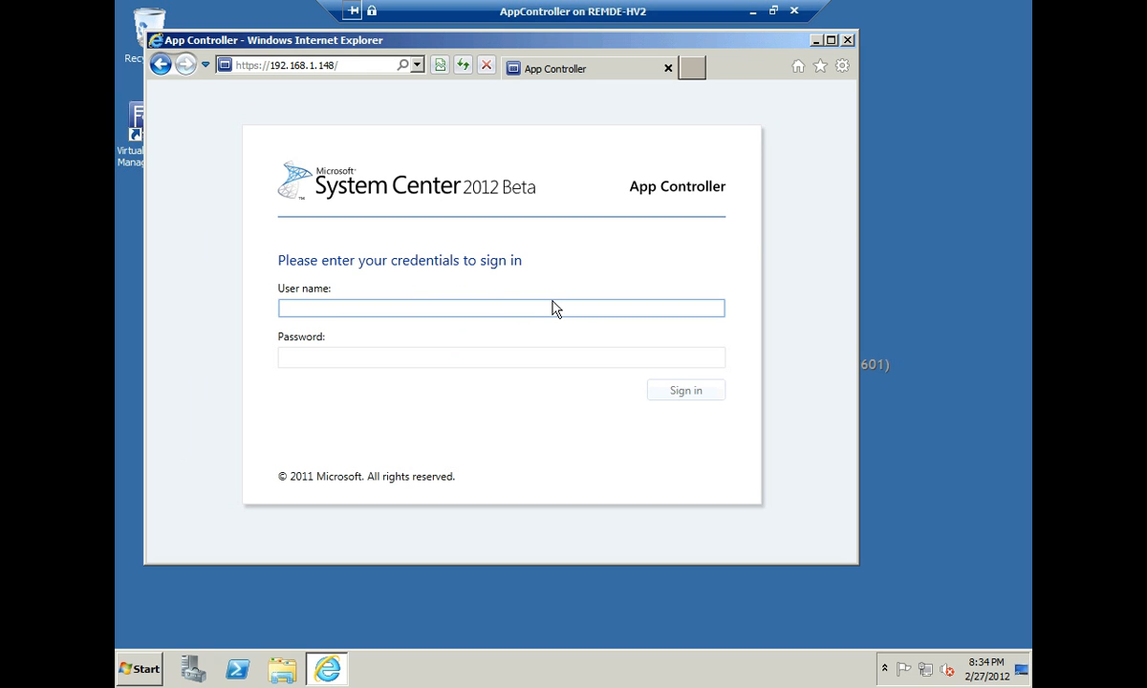
- Minimize the AppController VM and advance the slideshow to the Resources slide
{"action": "left_click", "coordinate": [753, 16]}
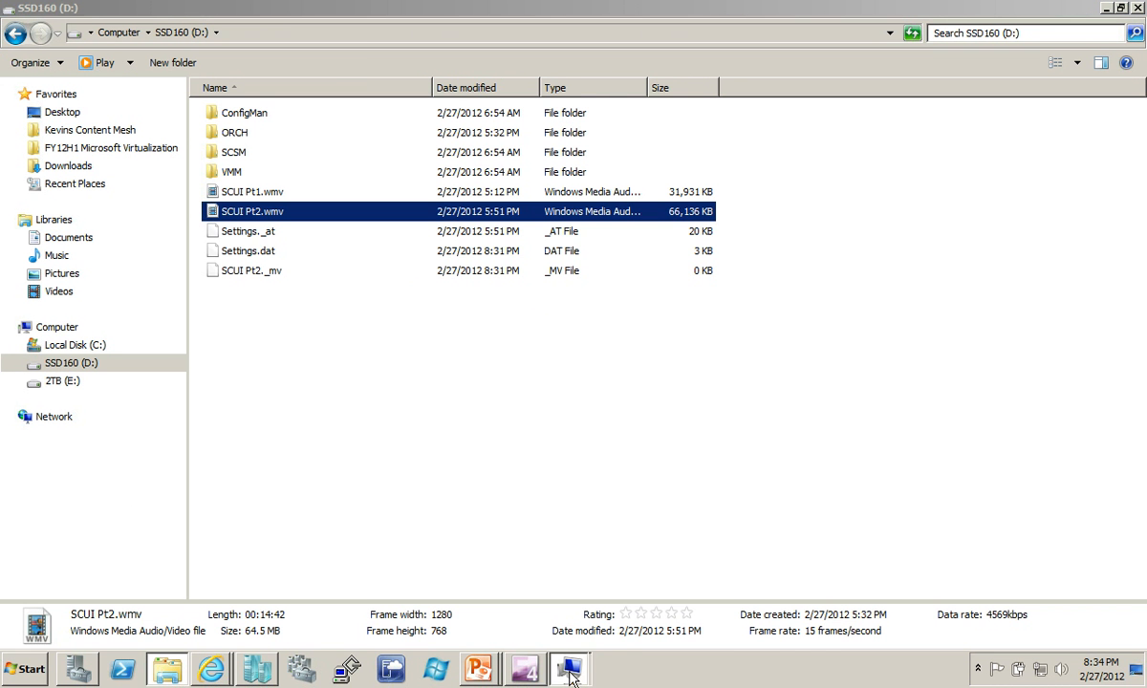
{"action": "mouse_move", "coordinate": [478, 669]}
{"action": "left_click", "coordinate": [526, 628]}
{"action": "left_click", "coordinate": [525, 617]}
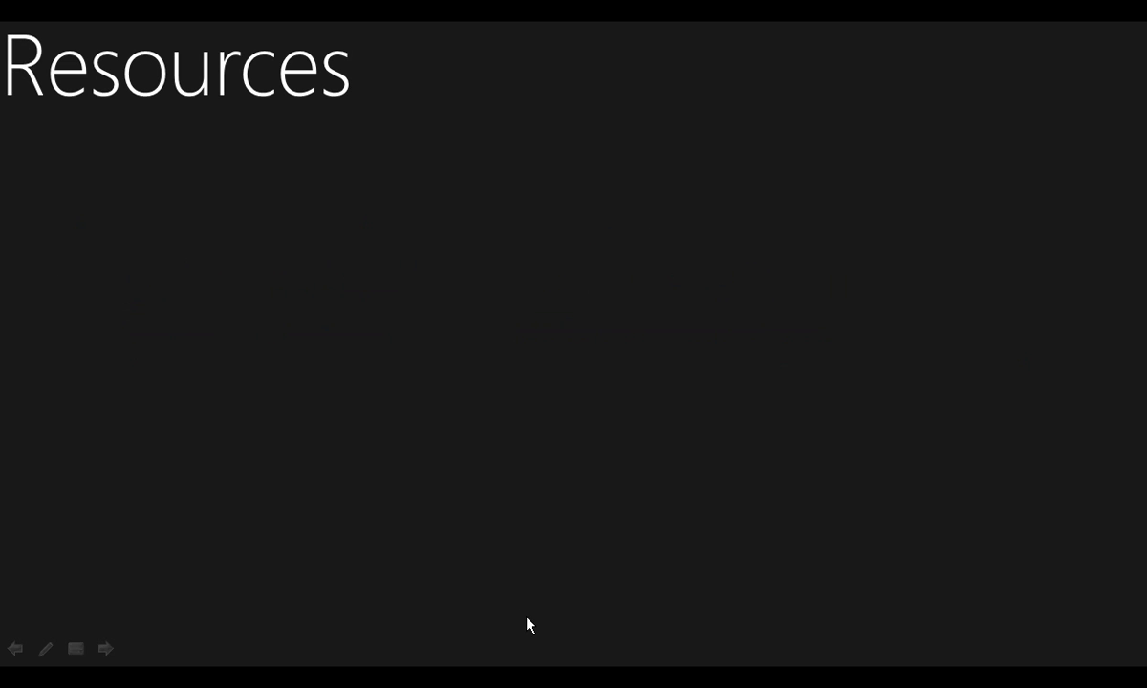